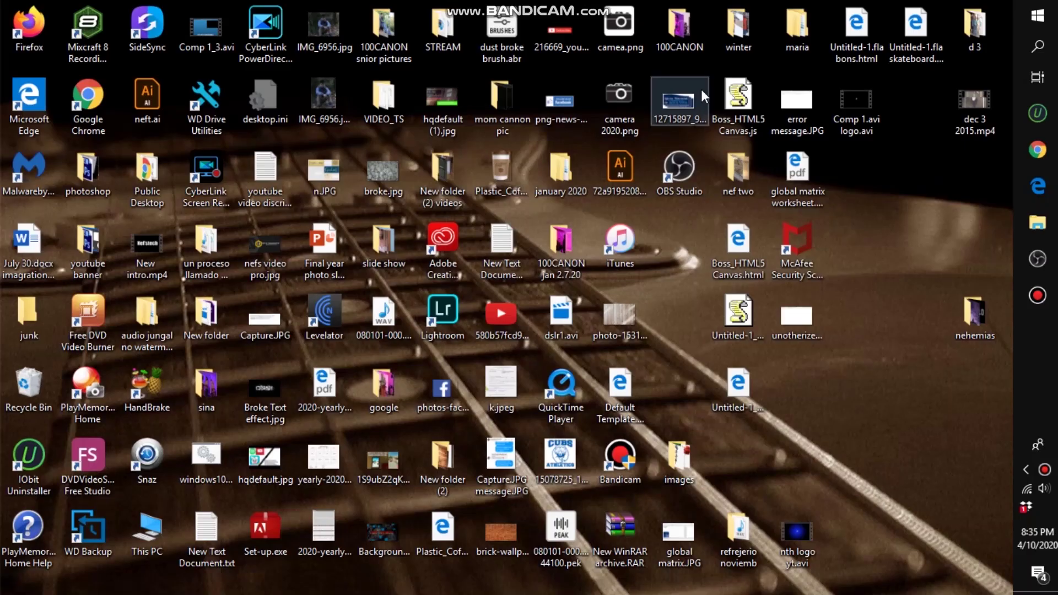
Switch to OBS Studio and add a new scene named "pre recordedvideo".
left_click(1037, 259)
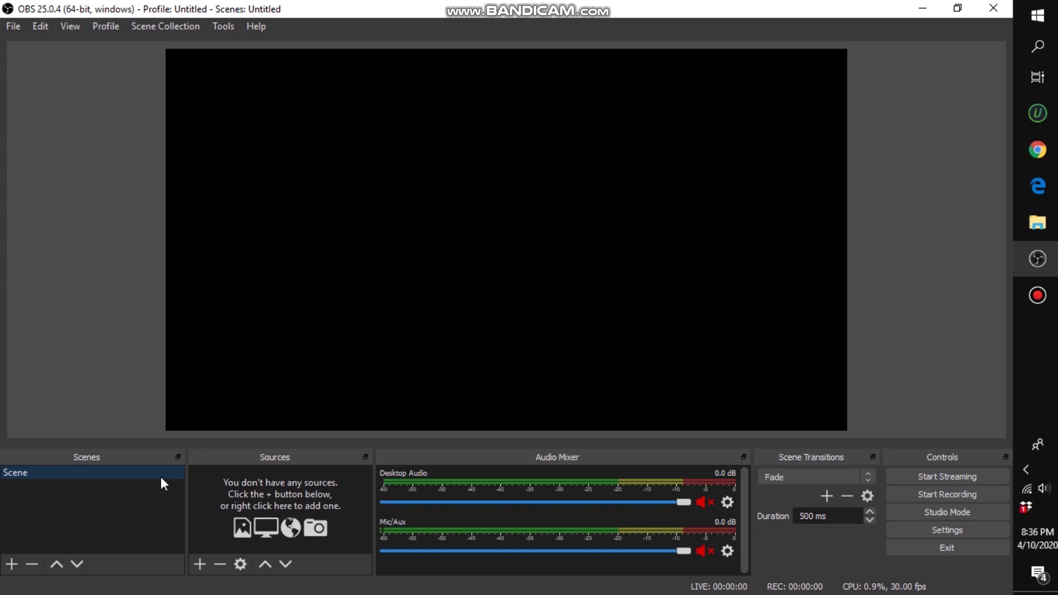
right_click(87, 505)
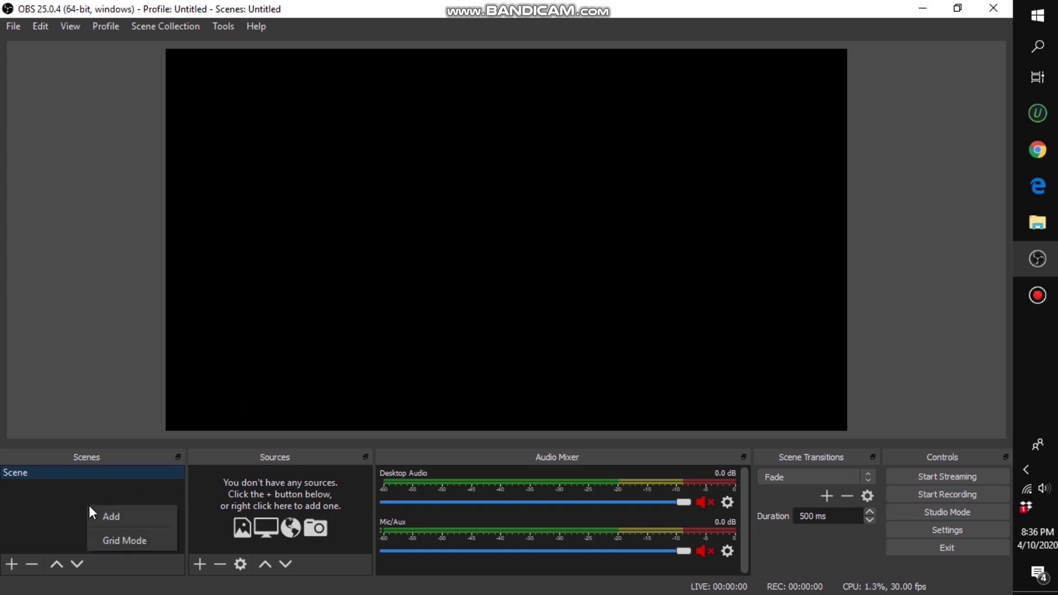
left_click(115, 515)
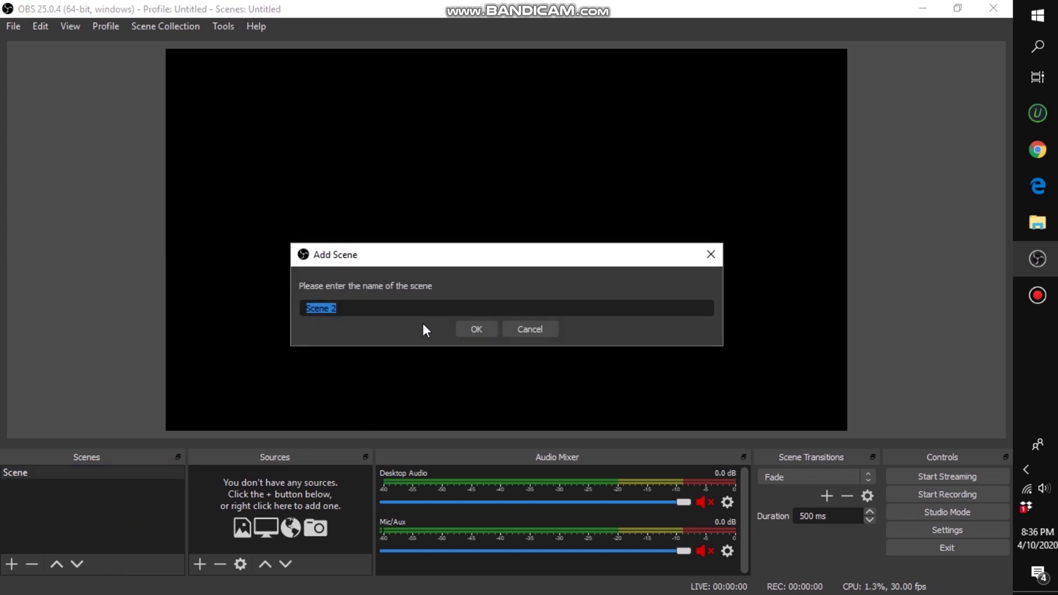
left_click(422, 311)
key("BackSpace")
key("BackSpace")
key("BackSpace")
key("BackSpace")
key("BackSpace")
key("BackSpace")
key("BackSpace")
type("pre recordedvideo")
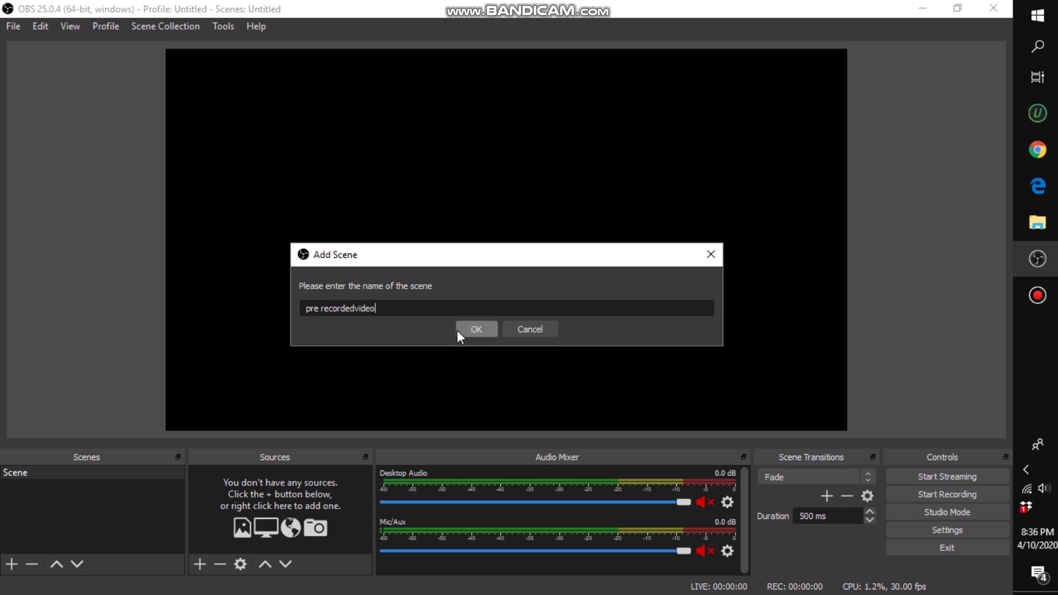
left_click(471, 332)
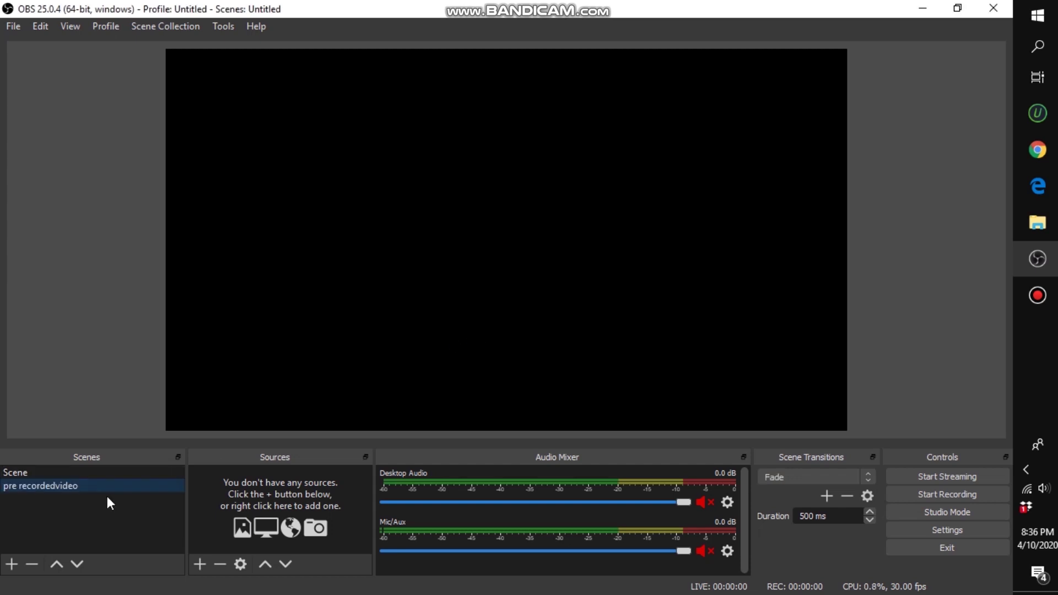
Add another scene named "preview".
right_click(74, 512)
left_click(96, 521)
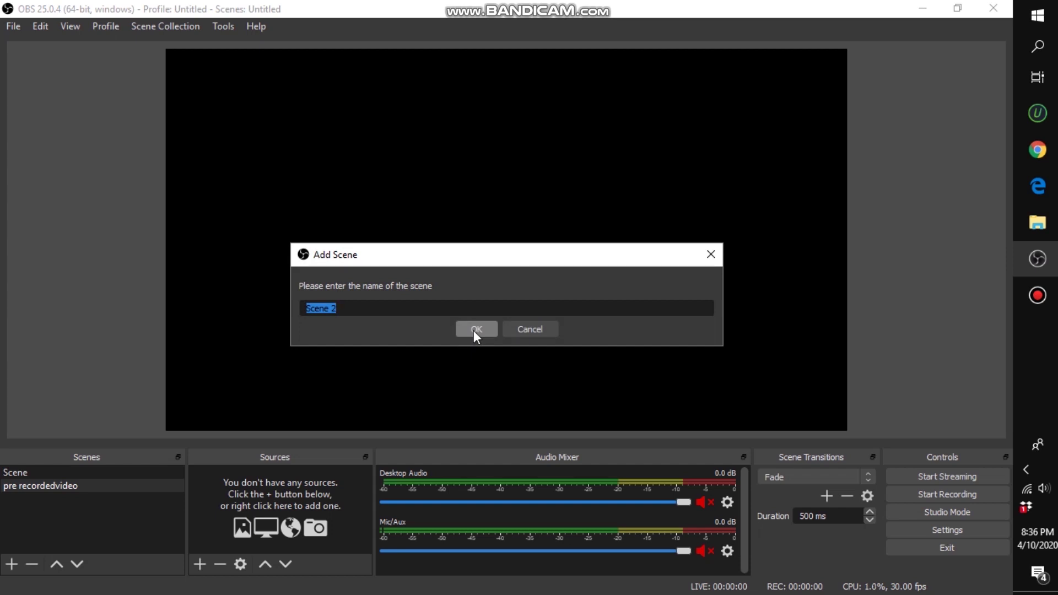
key("BackSpace")
type("previo")
key("BackSpace")
key("BackSpace")
key("BackSpace")
type("view")
left_click(474, 329)
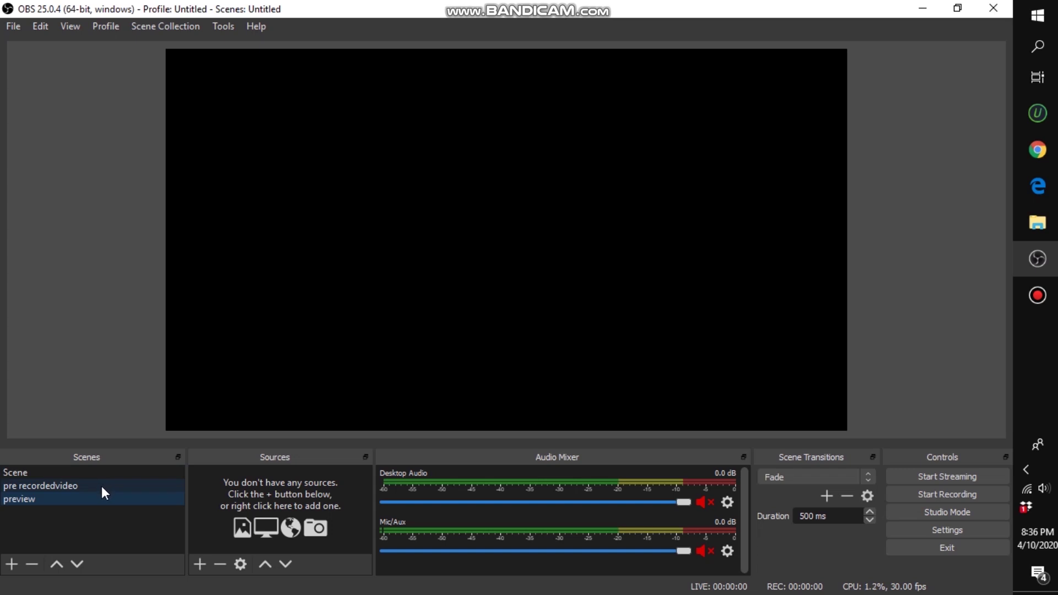
Create a new Media Source with the default name in the "pre recordedvideo" scene.
left_click(101, 486)
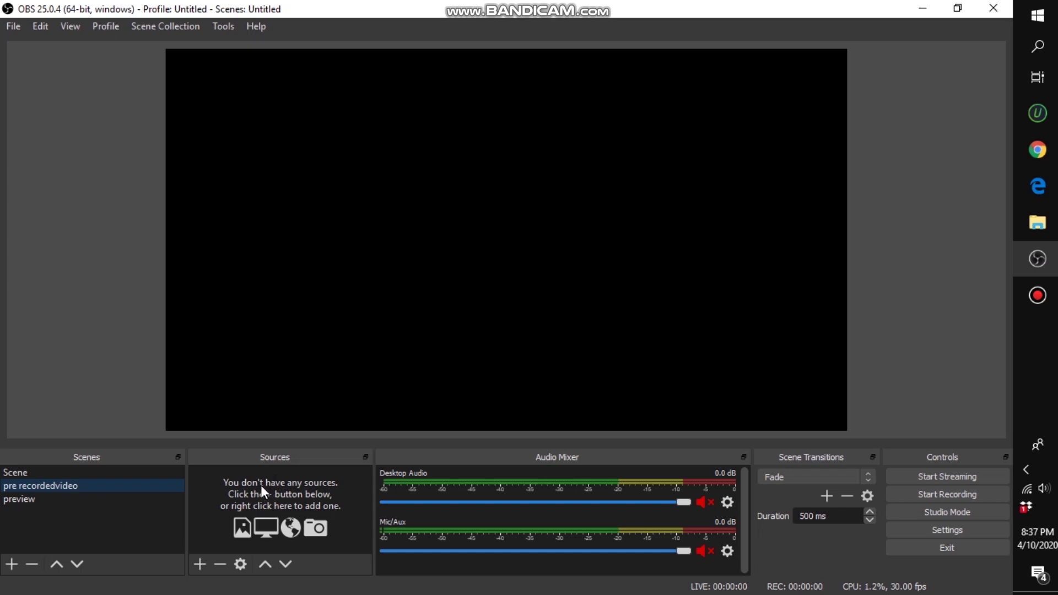
right_click(290, 494)
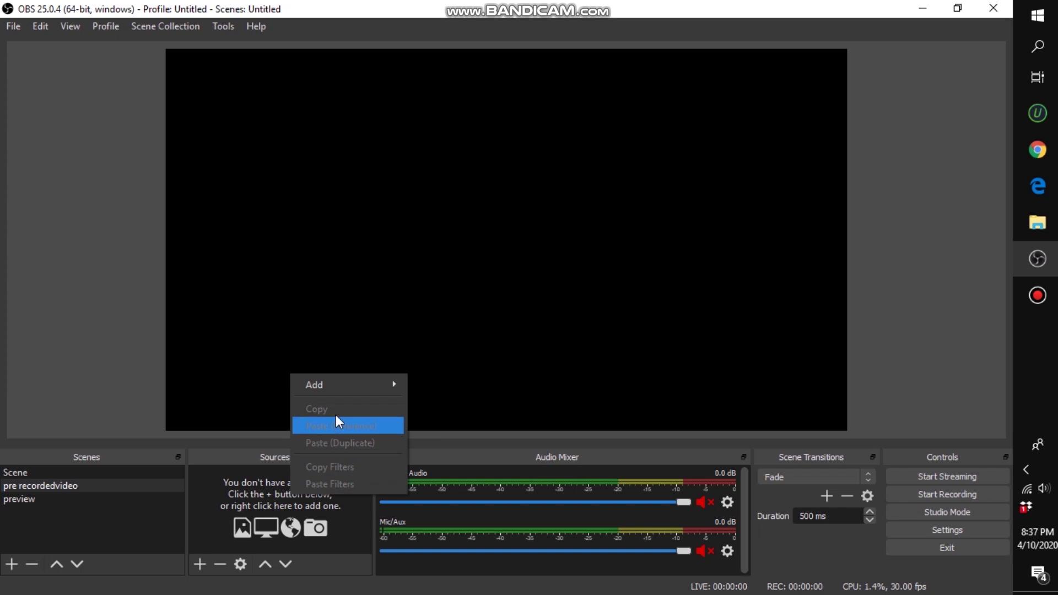
mouse_move(332, 384)
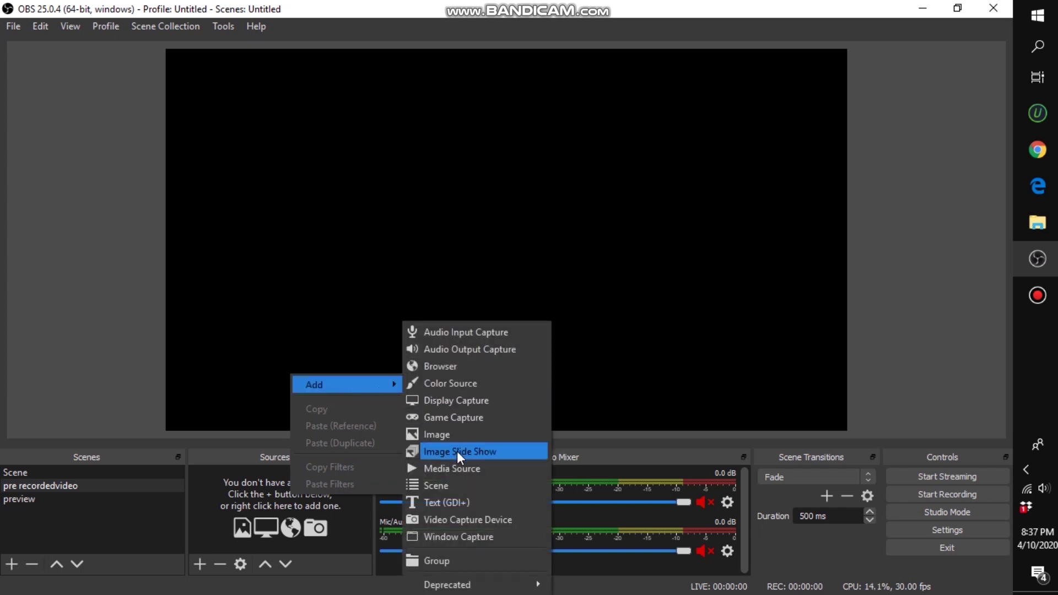
left_click(461, 468)
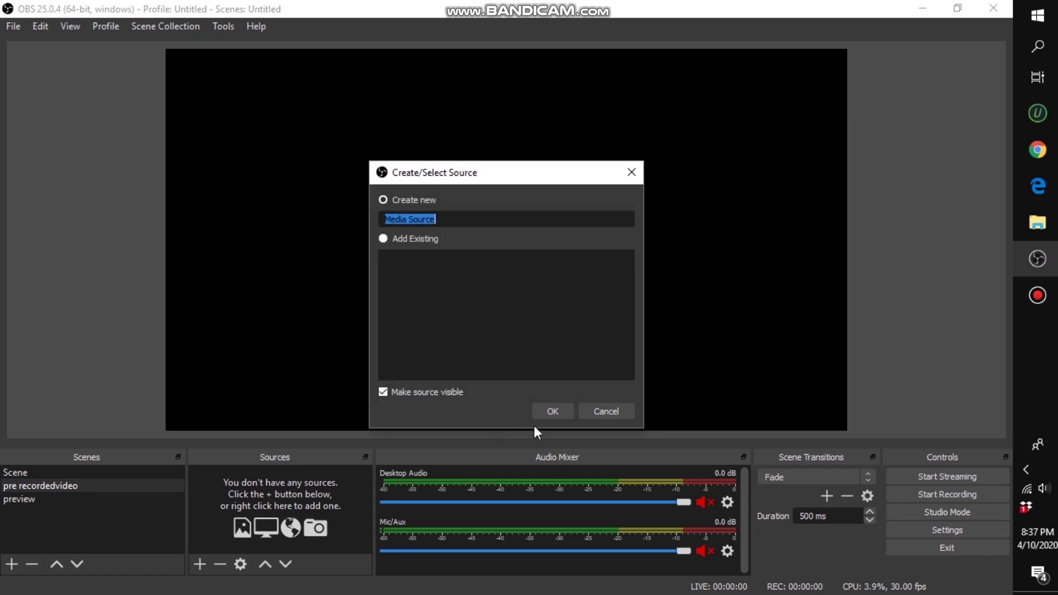
left_click(555, 409)
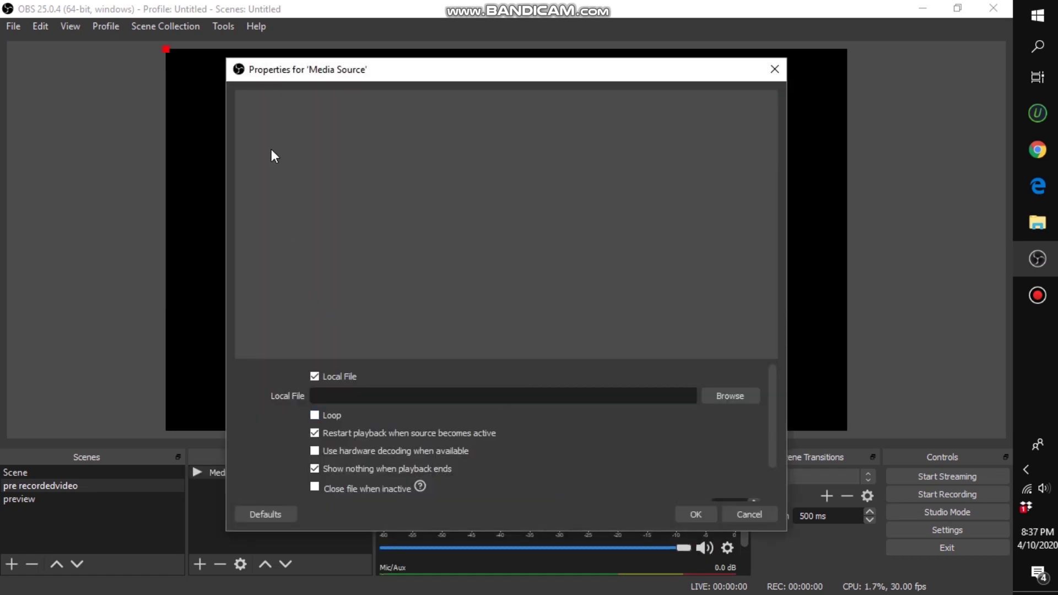
Load "predica de varones.mp4" from the "predica para el viernes" folder on drive H: into the media source and scale it to fill the canvas.
left_click(727, 394)
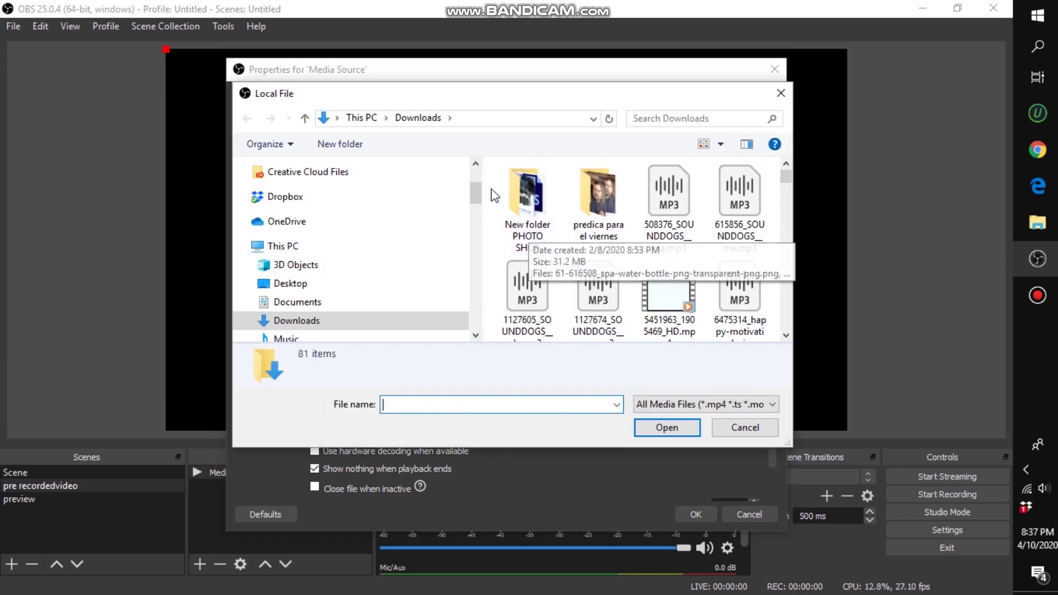
left_click_drag(476, 205, 492, 307)
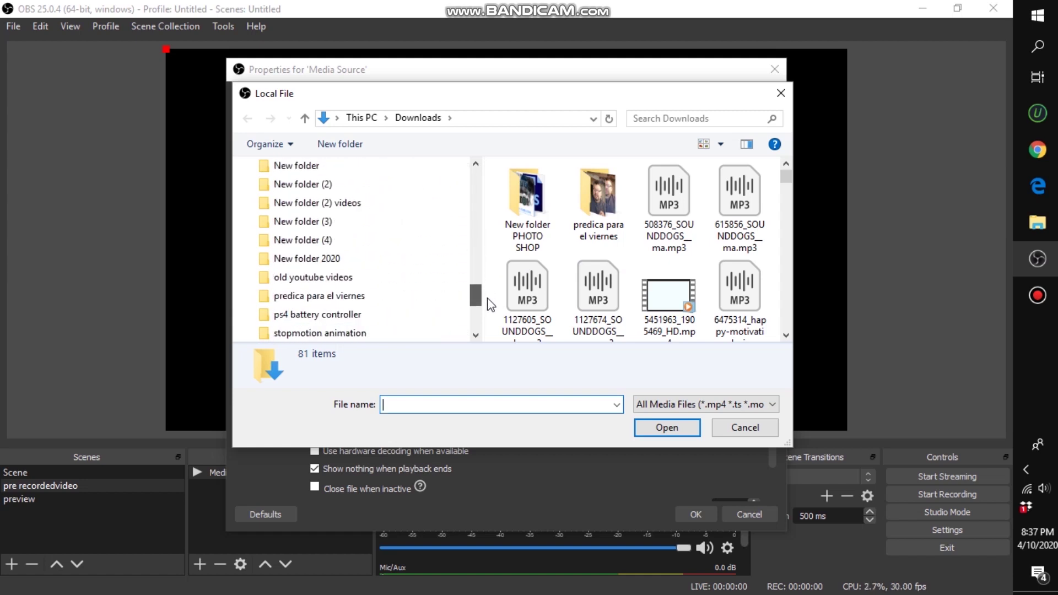
left_click(430, 302)
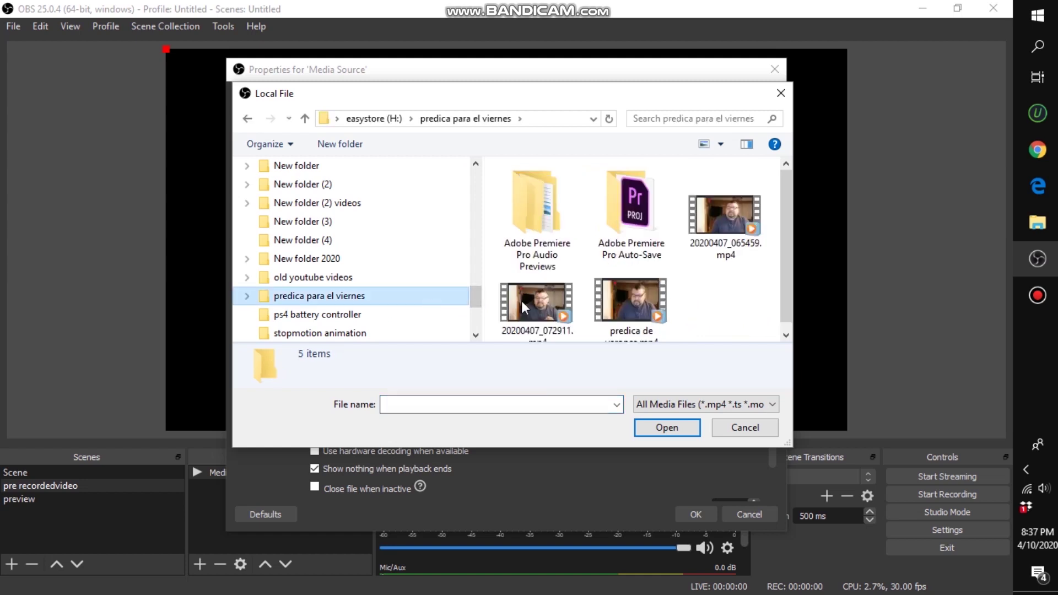
left_click(644, 299)
left_click(661, 433)
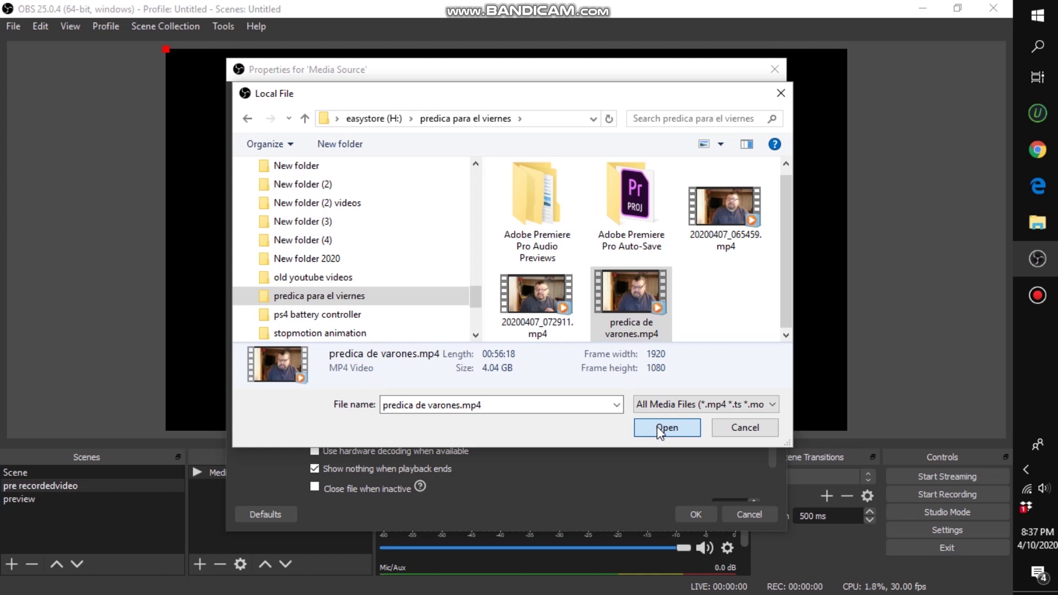
left_click(660, 430)
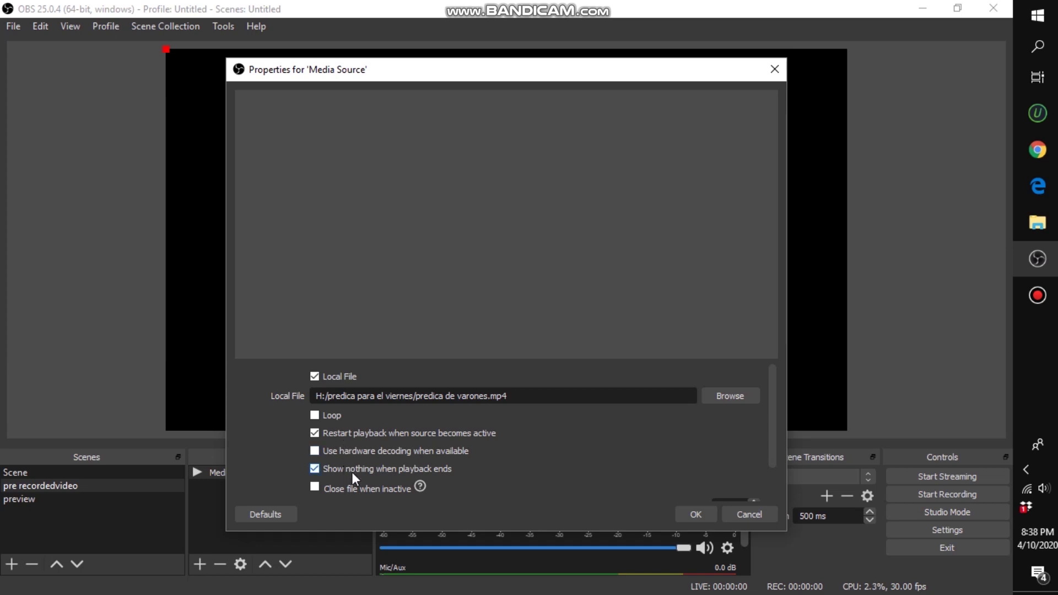
left_click(697, 521)
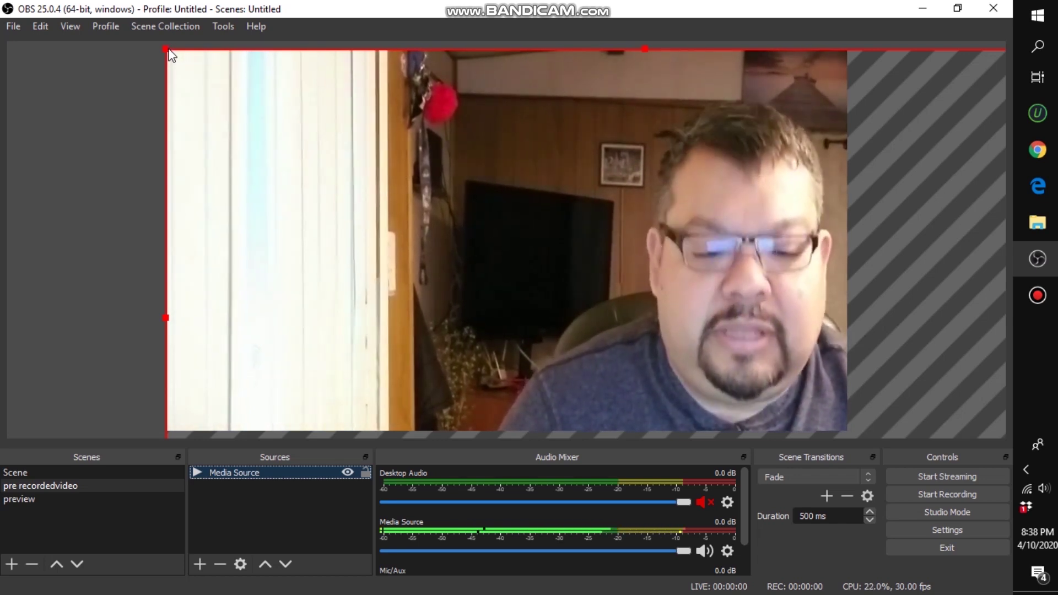
left_click_drag(165, 49, 319, 155)
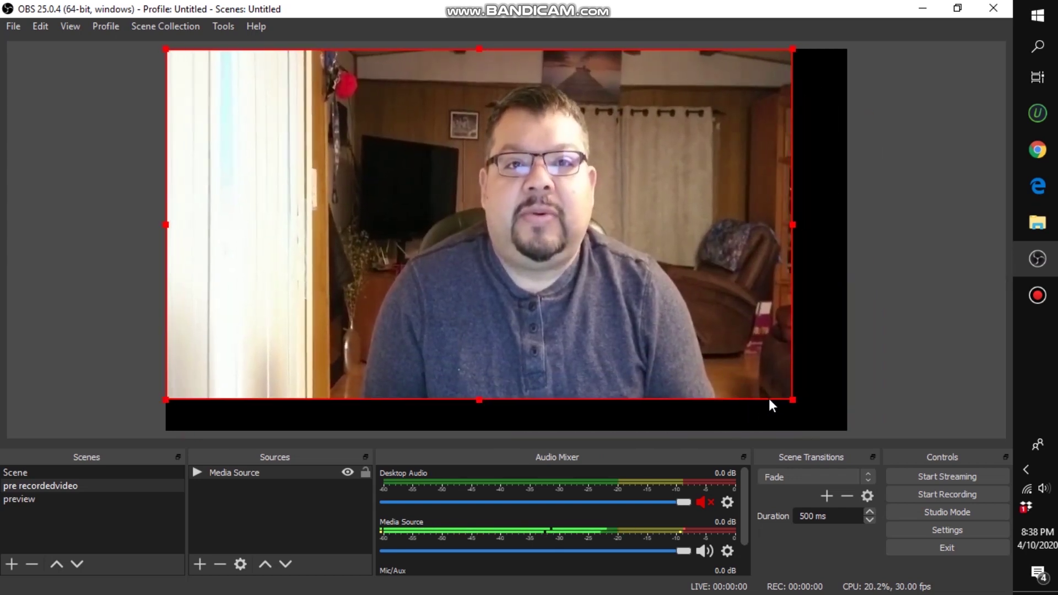
left_click_drag(794, 401, 846, 414)
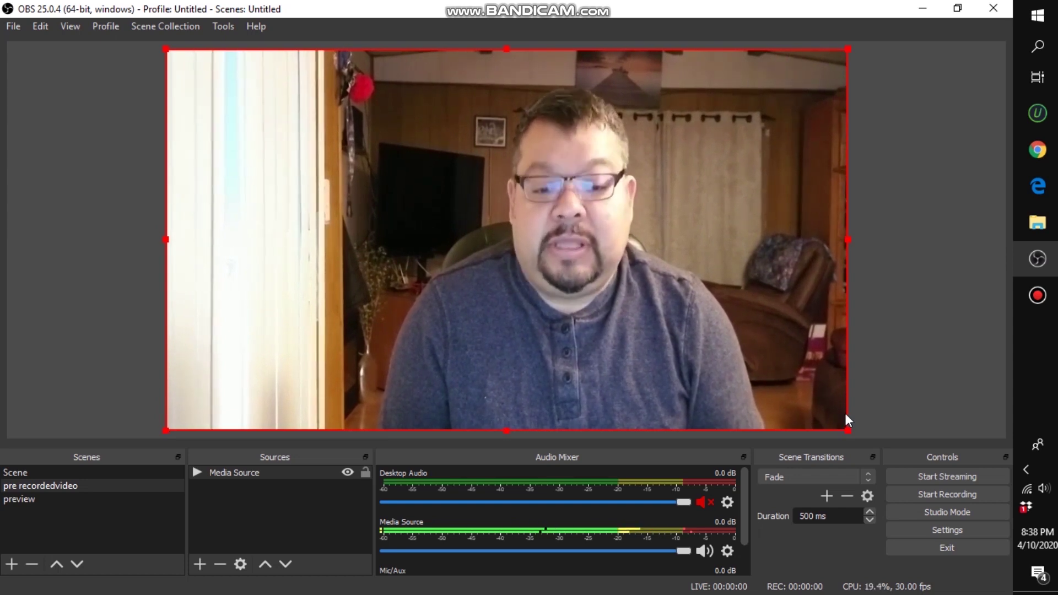
Create a new Image source with the default name in the "preview" scene.
left_click(64, 504)
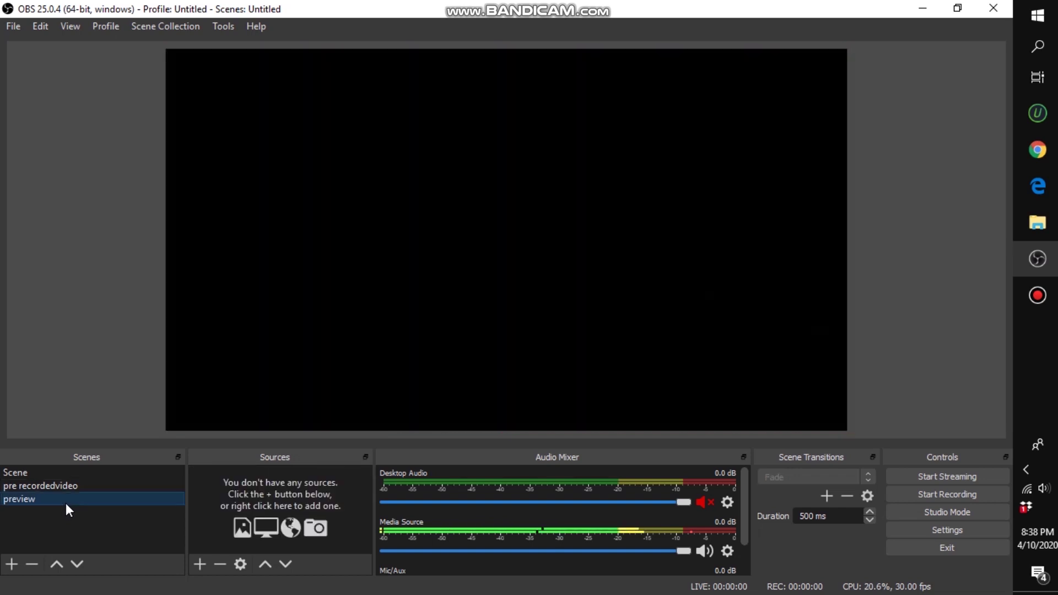
right_click(239, 505)
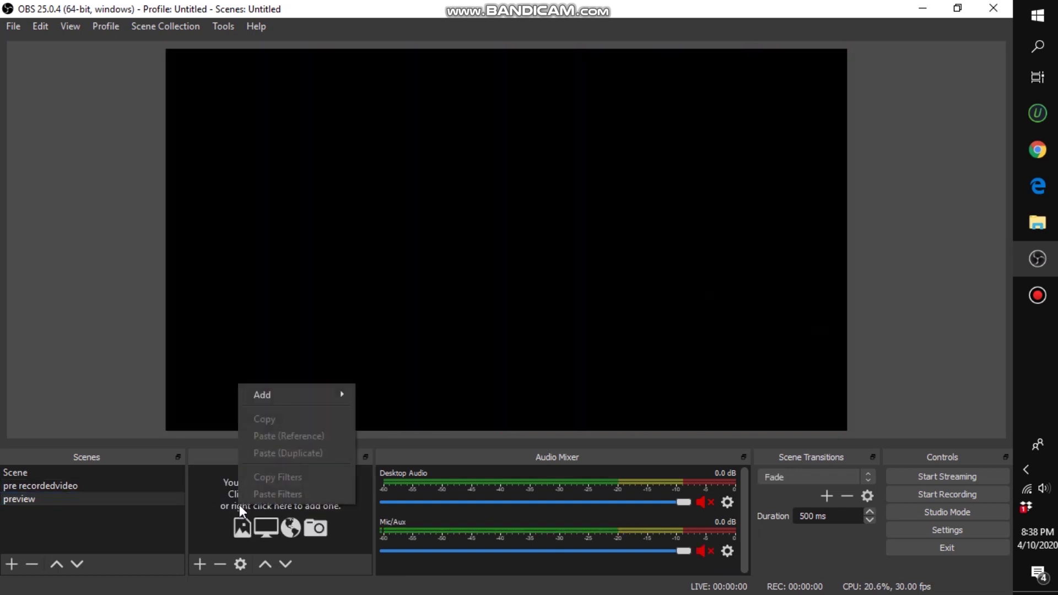
mouse_move(271, 398)
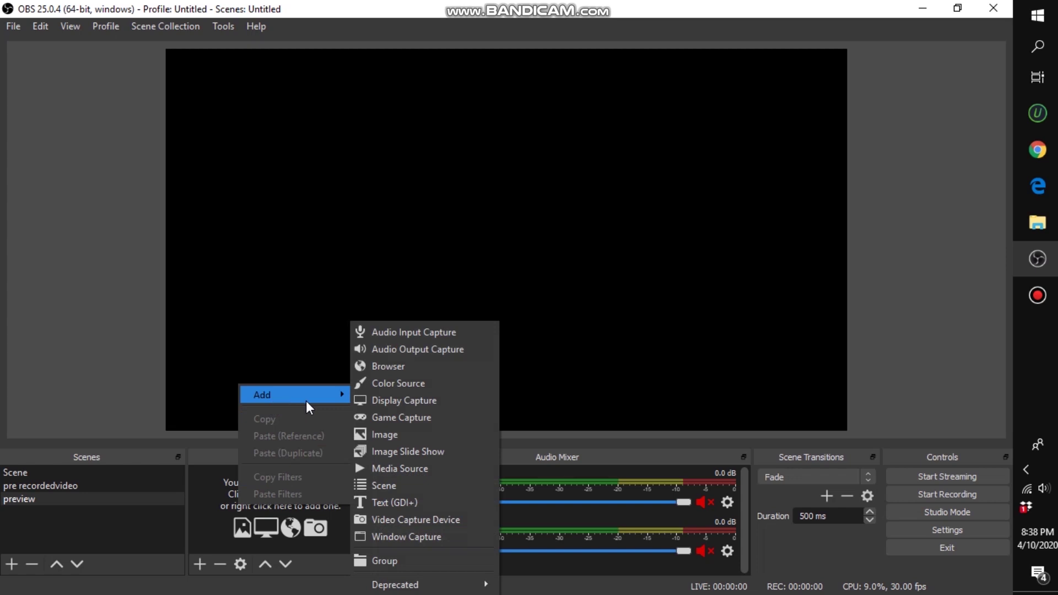
mouse_move(351, 396)
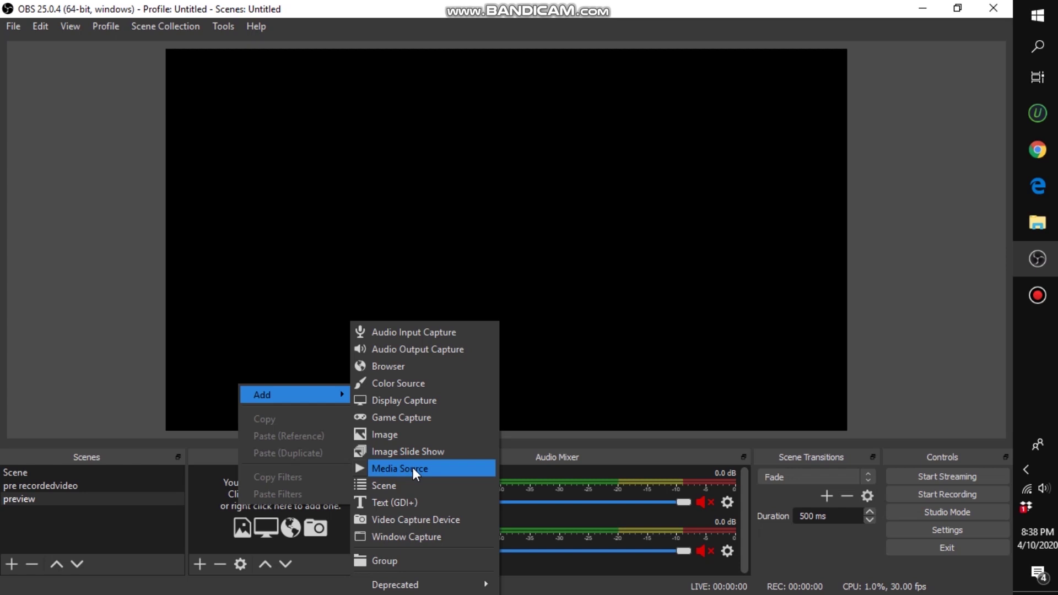
left_click(399, 437)
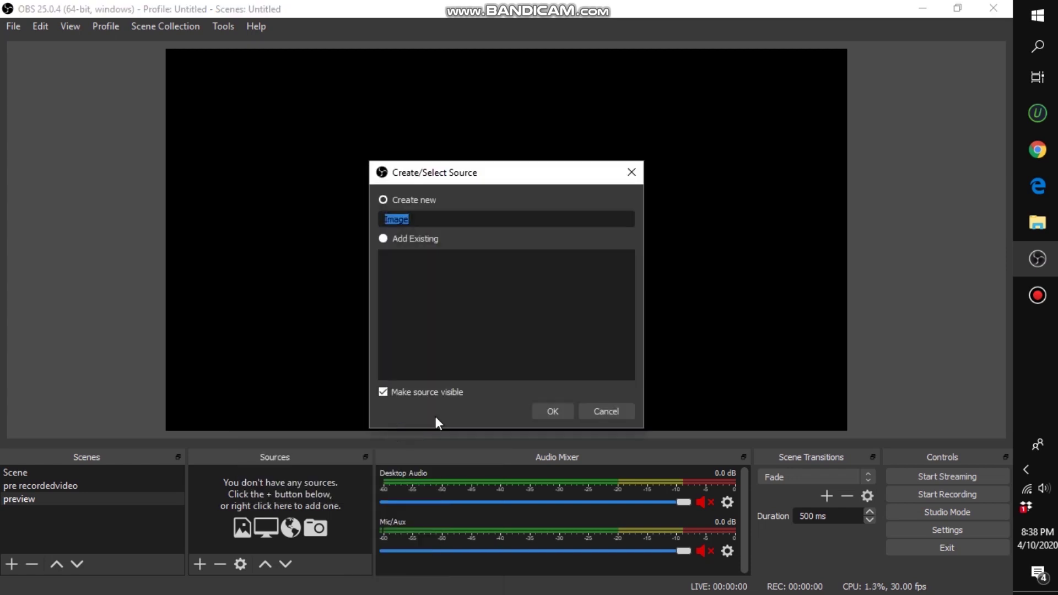
left_click(552, 411)
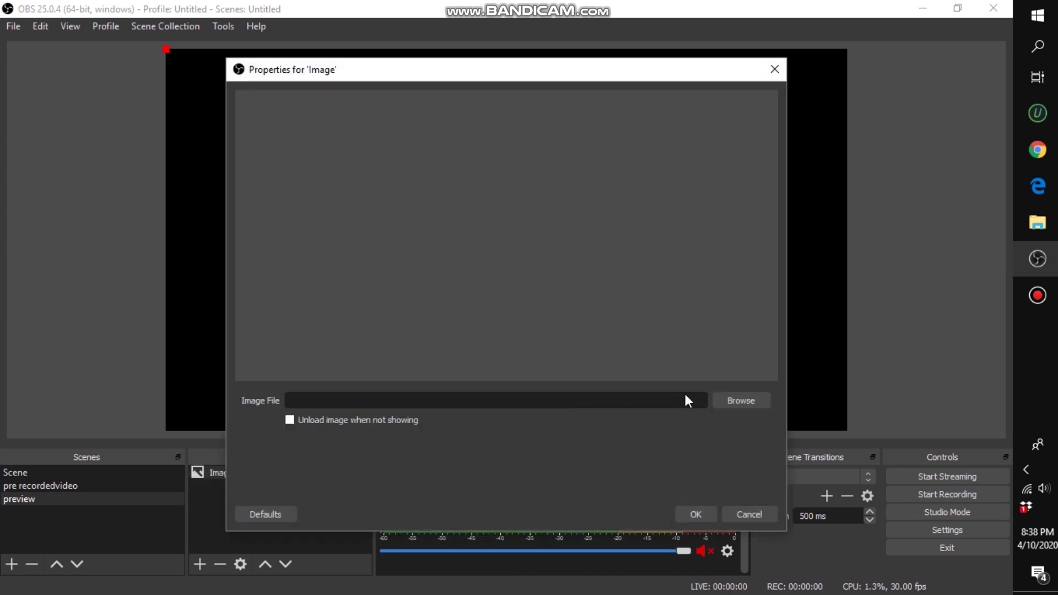
Load "Untitled presentation.jpg" from the Downloads folder into the image source and scale it to fill the canvas.
left_click(724, 395)
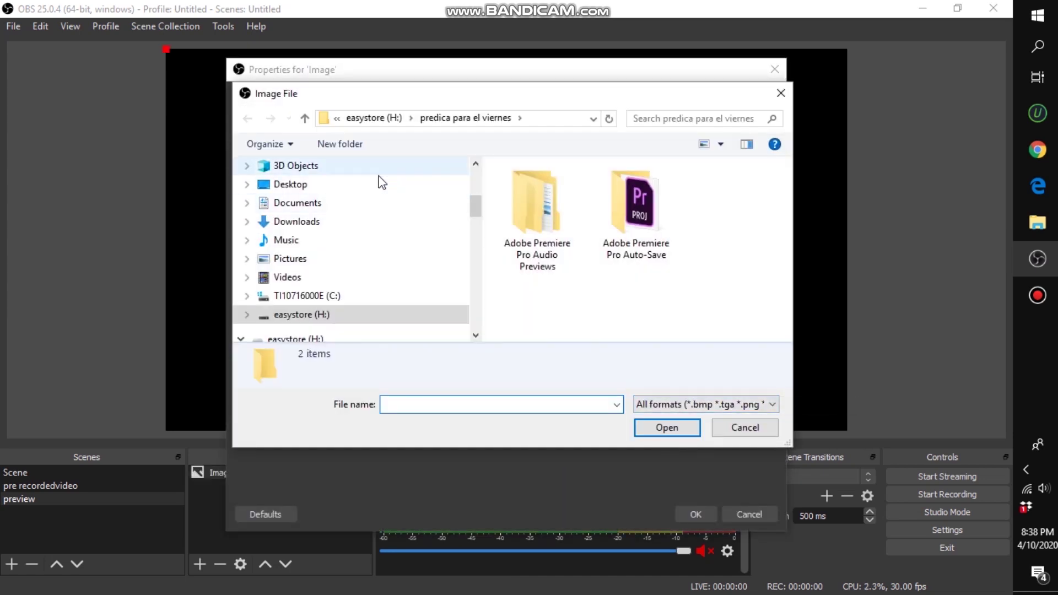
left_click(335, 222)
scroll(787, 215, "down", 8)
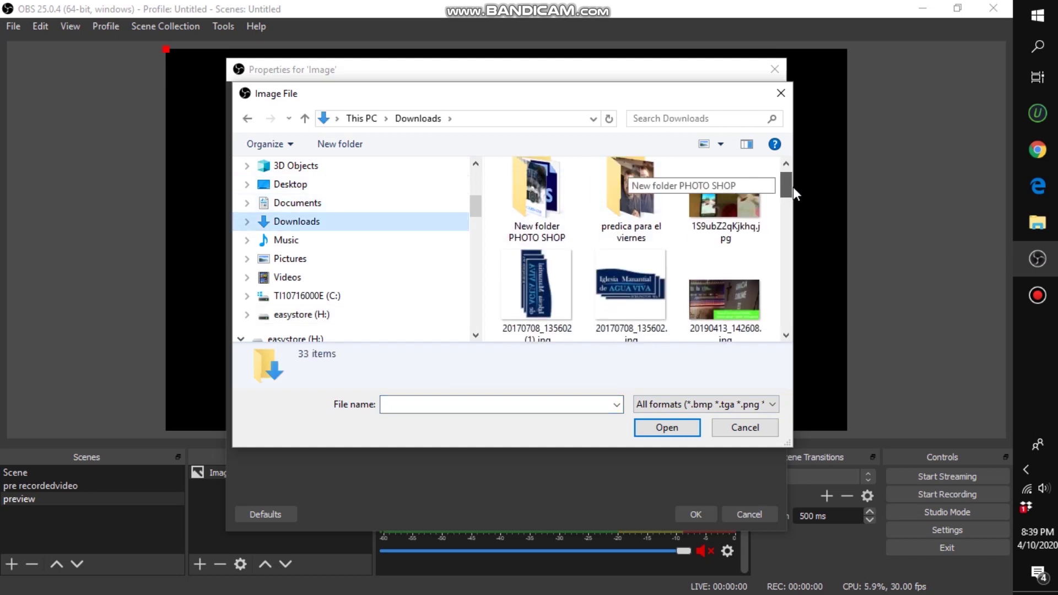
scroll(777, 319, "down", 5)
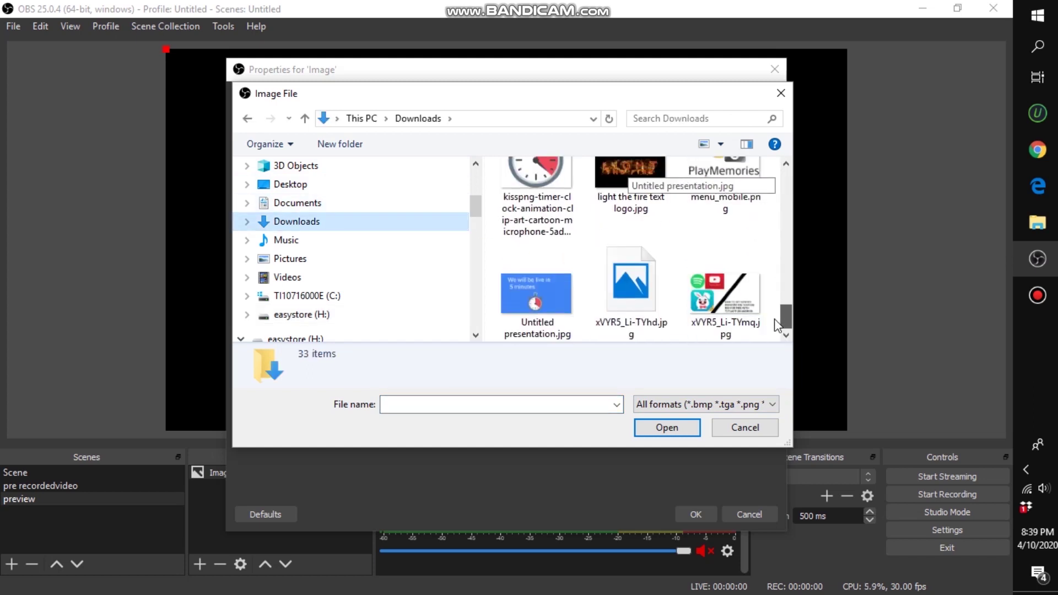
left_click(543, 280)
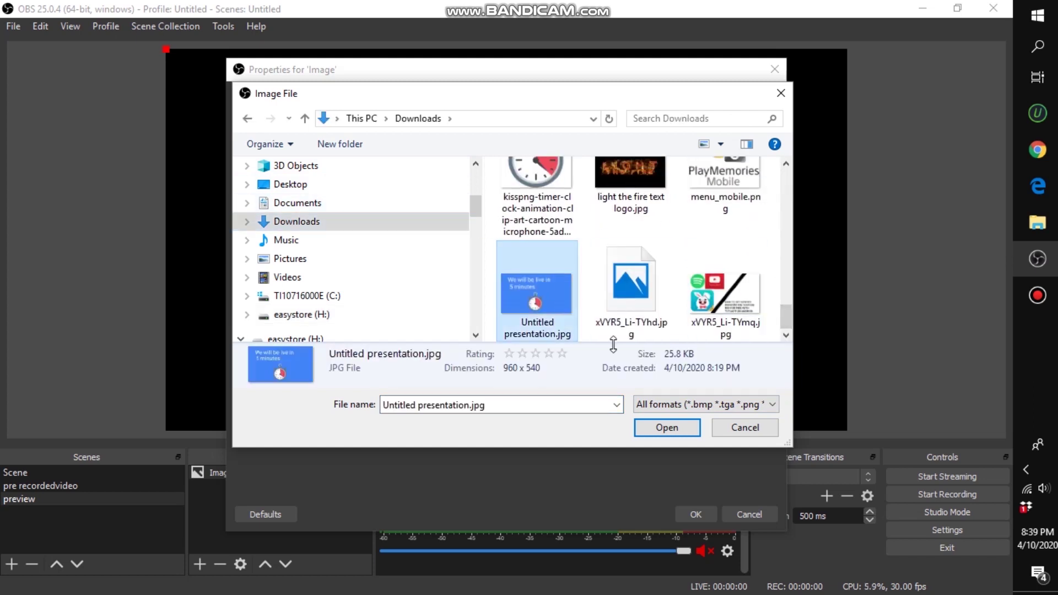
left_click(684, 432)
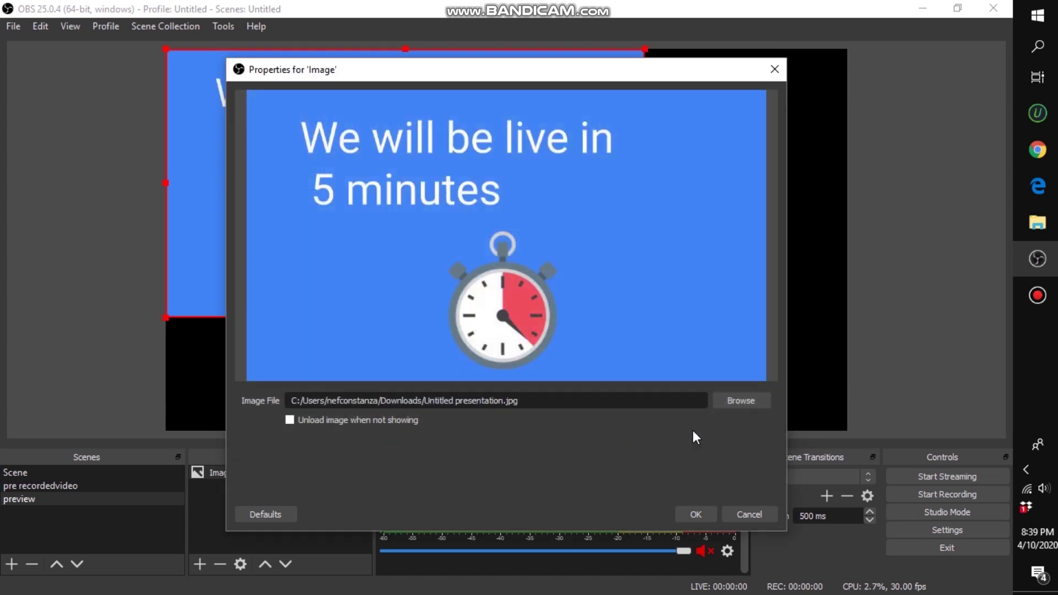
left_click(696, 514)
mouse_move(644, 311)
left_mouse_down()
mouse_move(669, 325)
mouse_move(641, 312)
left_mouse_up()
left_click_drag(646, 315, 846, 408)
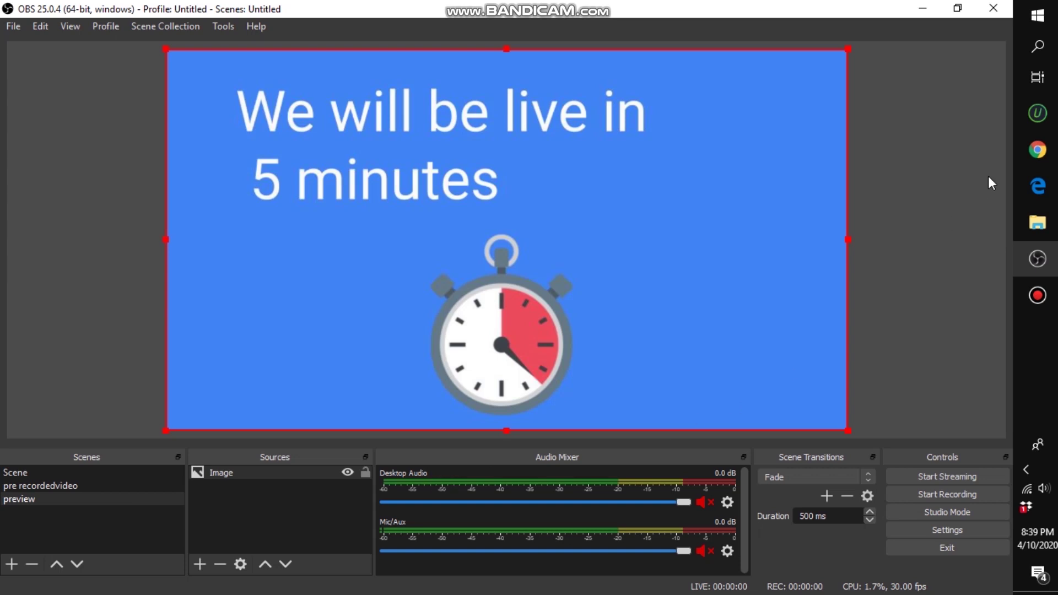
Switch to Chrome and open the profile page of the signed-in Manantial De Agua Viva account on Facebook.
left_click(1026, 160)
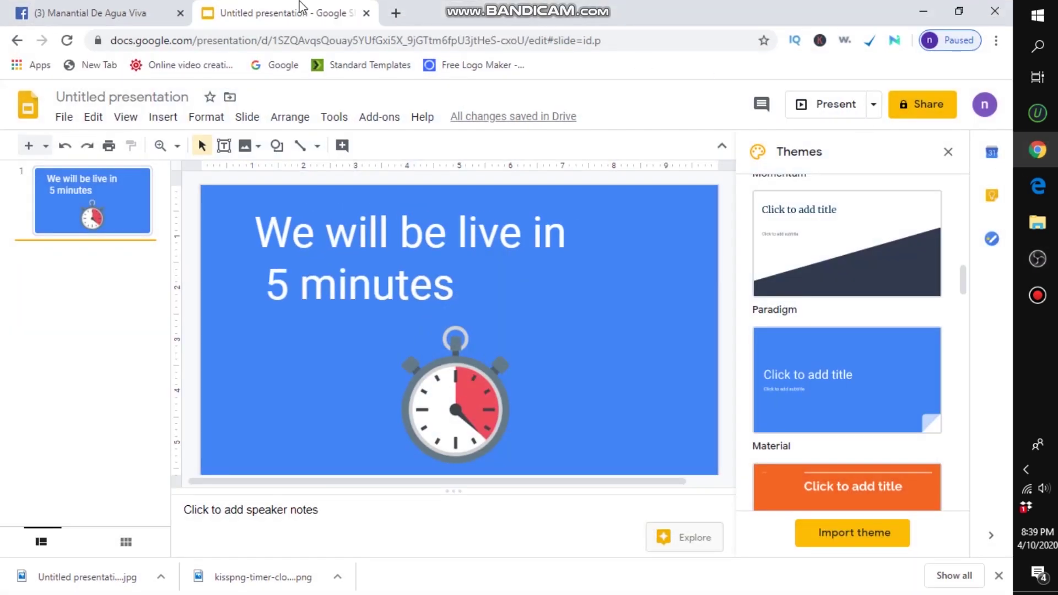
left_click(77, 6)
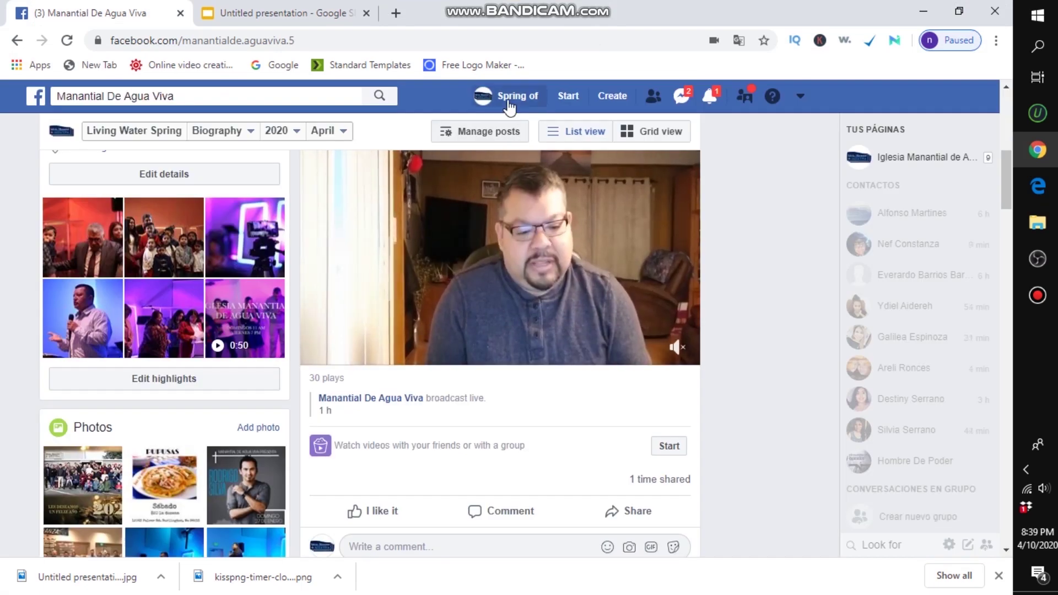
left_click(509, 99)
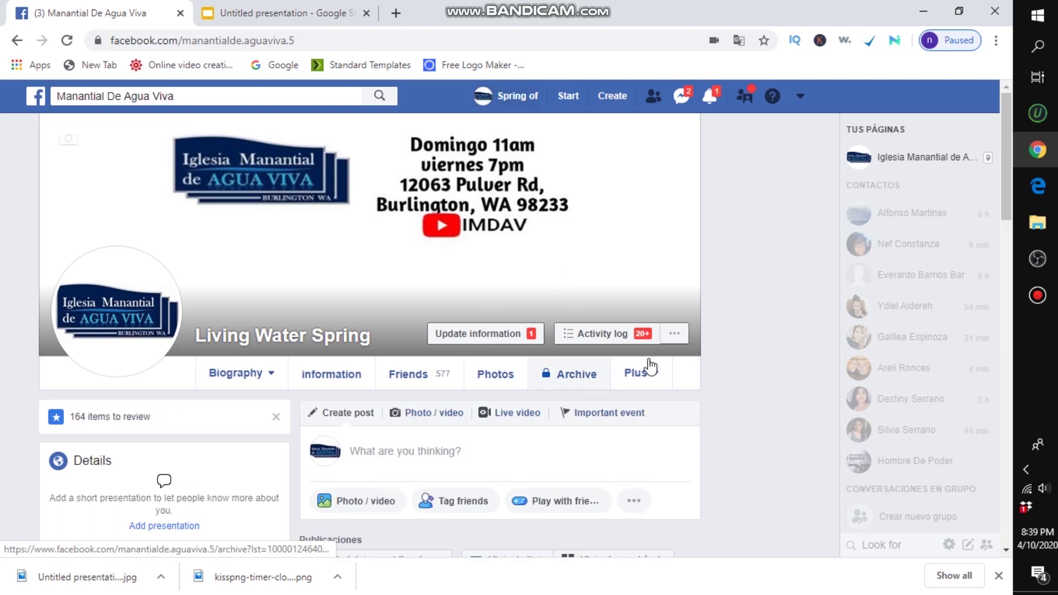
Create a live video from the Facebook profile that uses a stream key, and restrict its privacy to Just me.
left_click(517, 421)
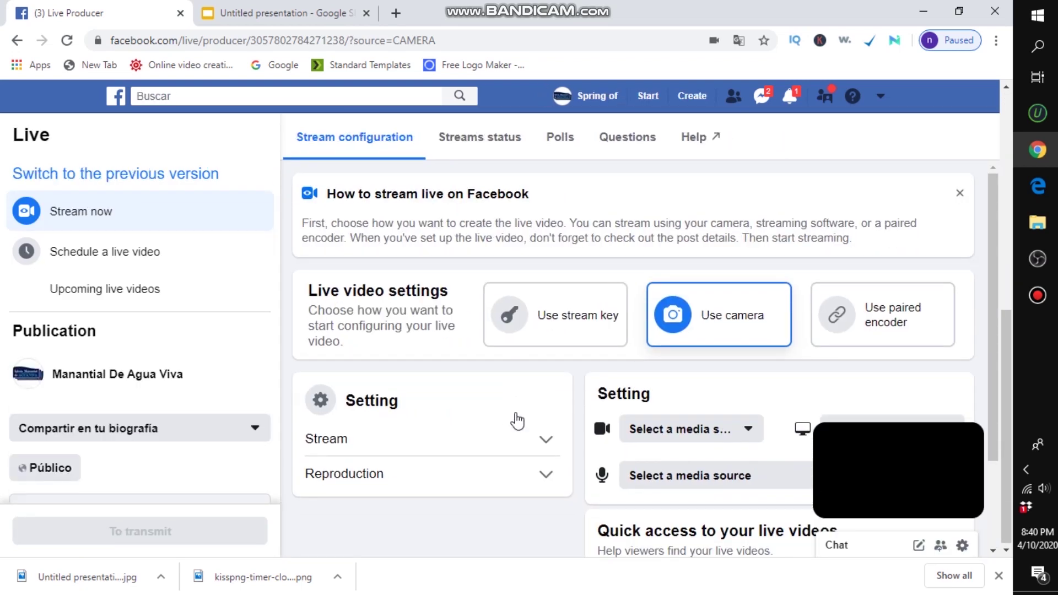
left_click(543, 325)
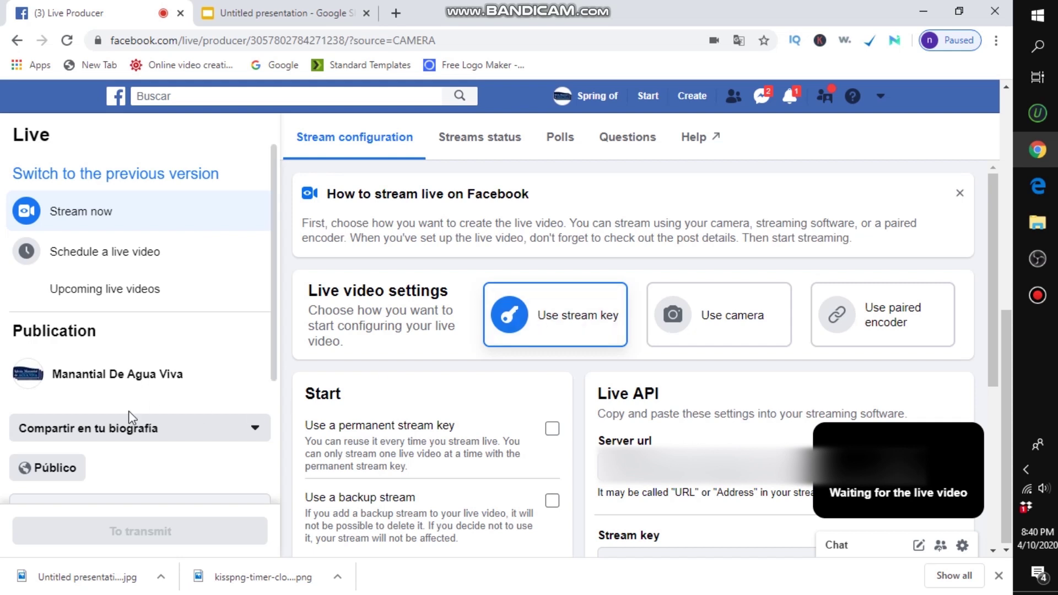
left_click(55, 468)
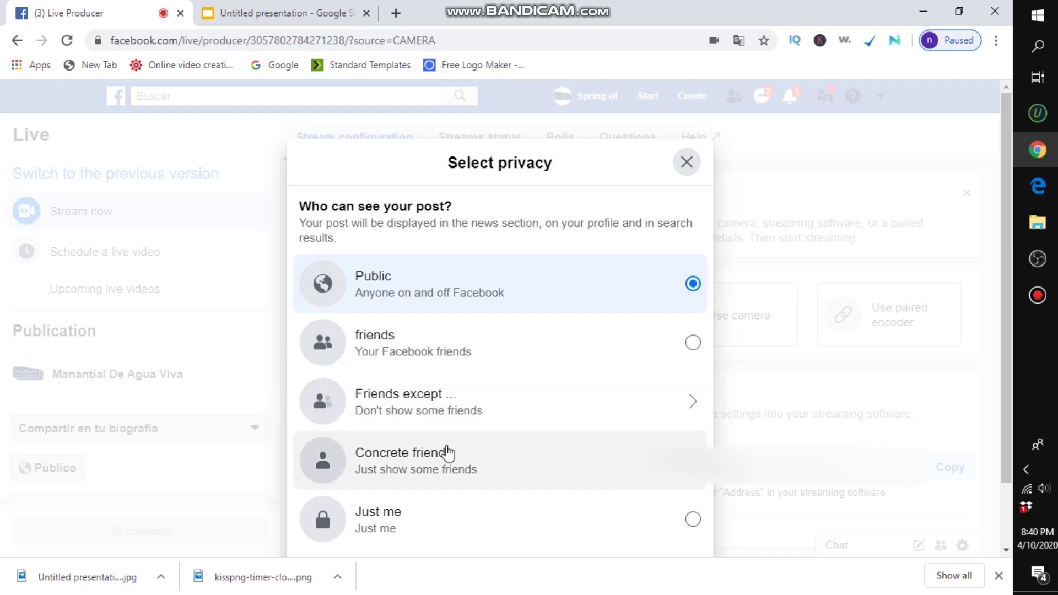
left_click(694, 520)
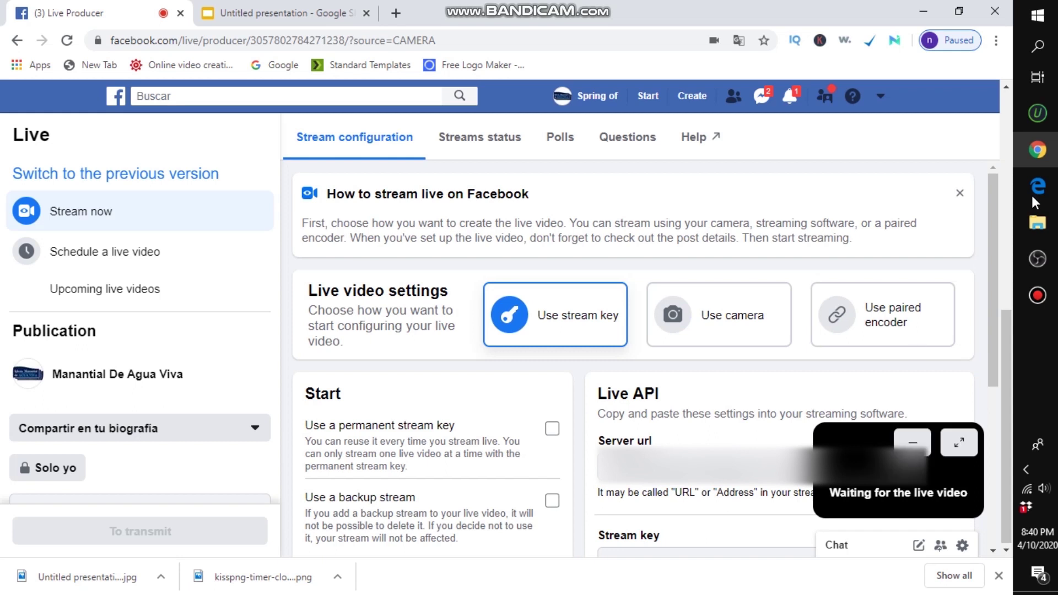
Copy the stream key from the Live API settings of the live video.
scroll(991, 236, "down", 1)
left_click_drag(997, 265, 1000, 333)
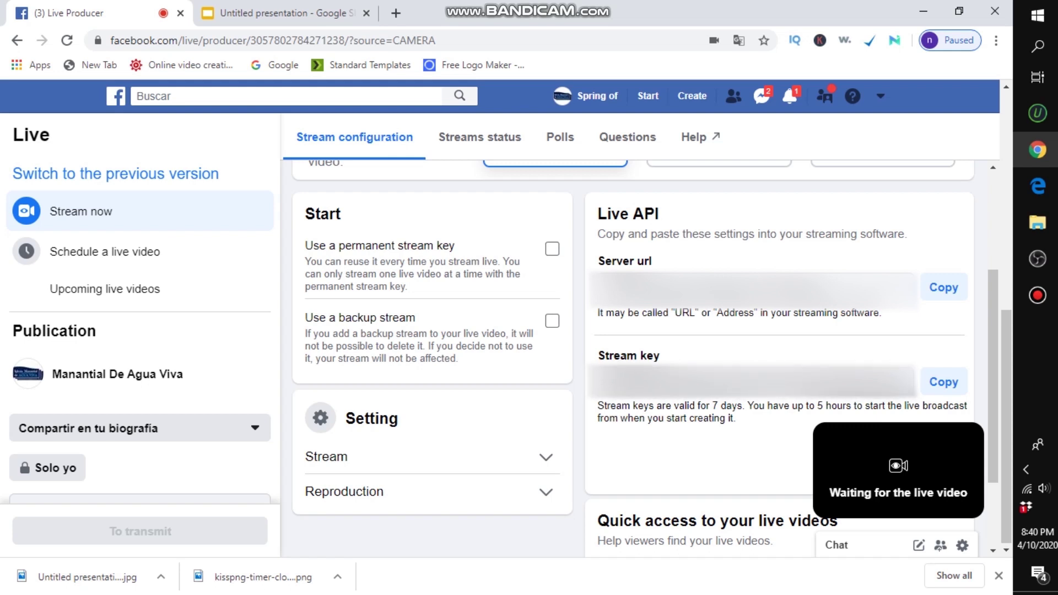
left_click(936, 389)
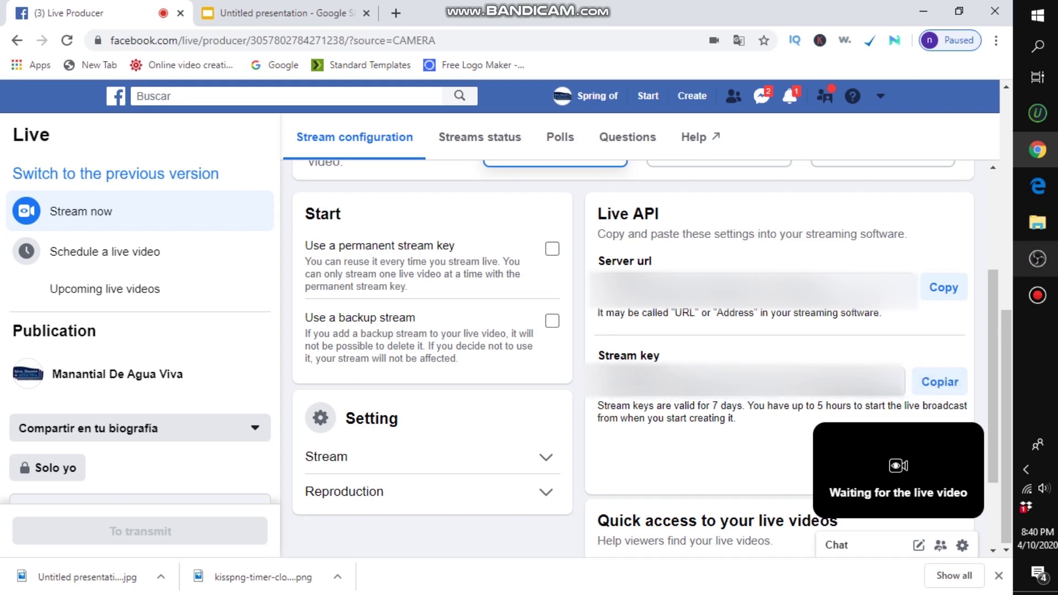
Switch to OBS and choose Facebook Live as the service in the Stream settings.
key("alt+Tab")
left_click(13, 26)
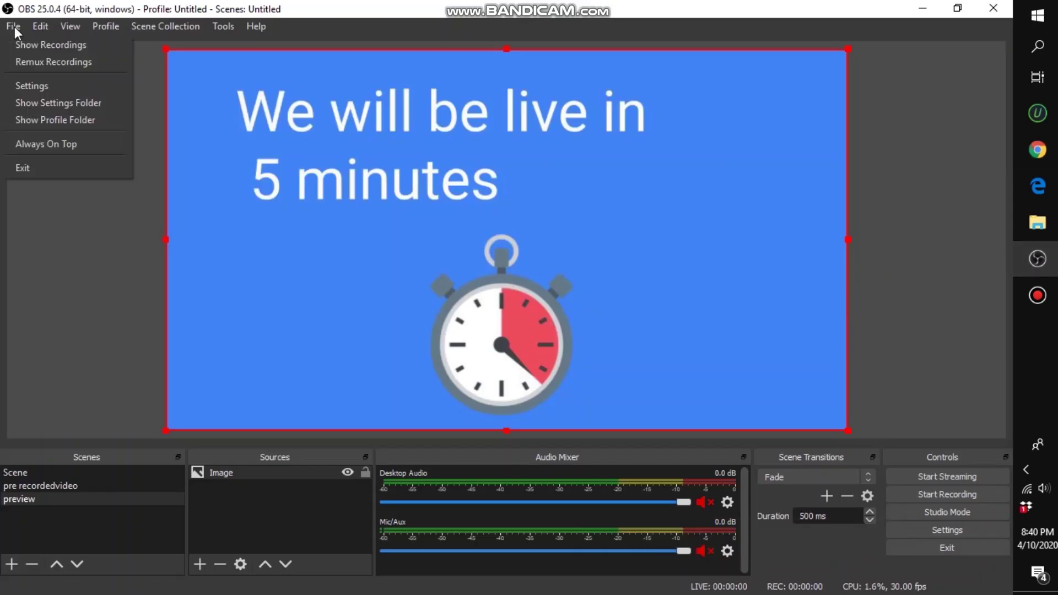
left_click(35, 86)
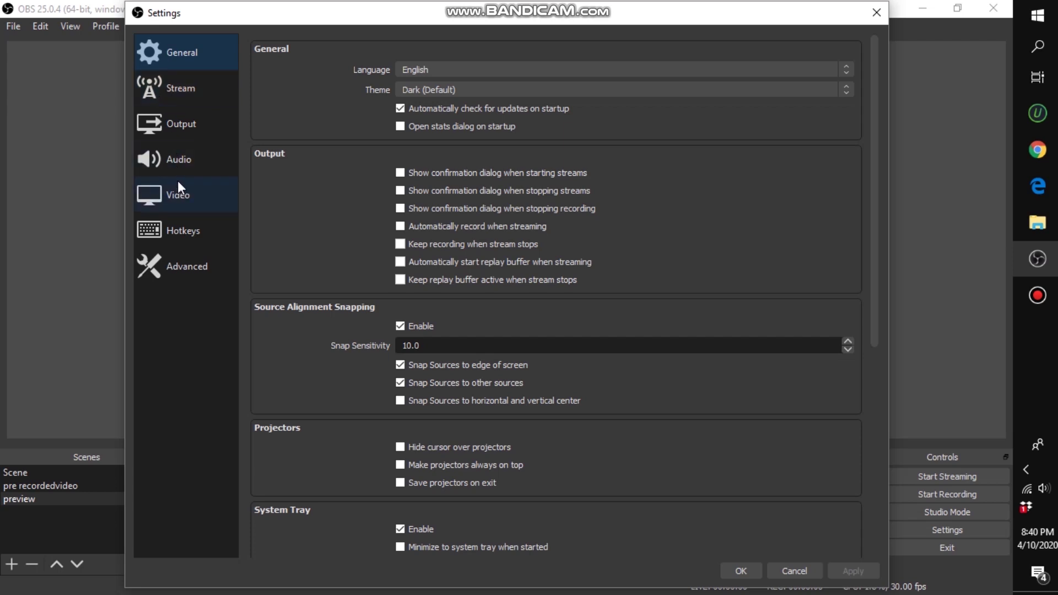
left_click(178, 95)
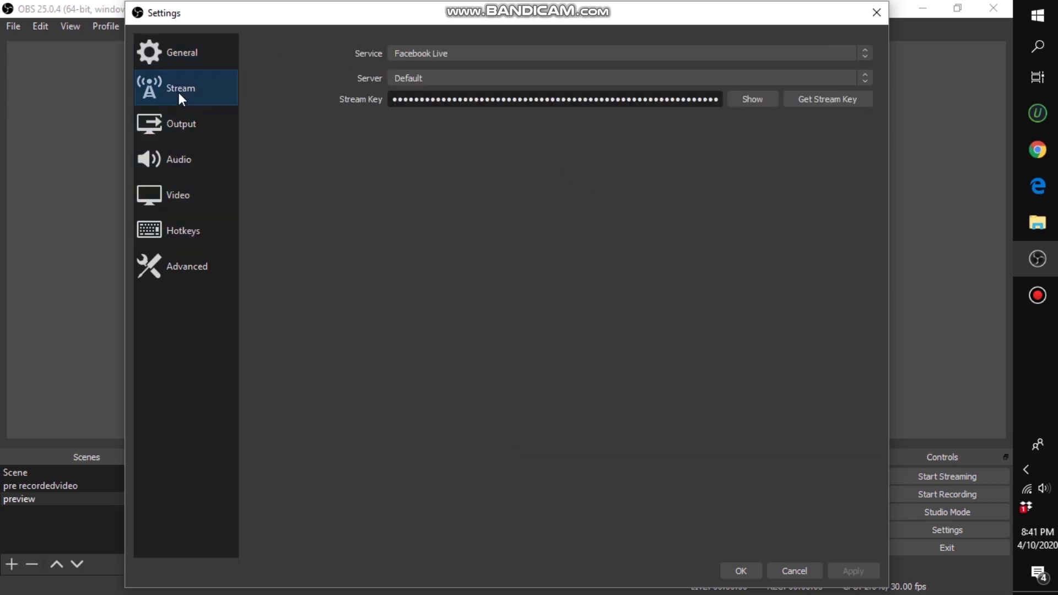
left_click(705, 58)
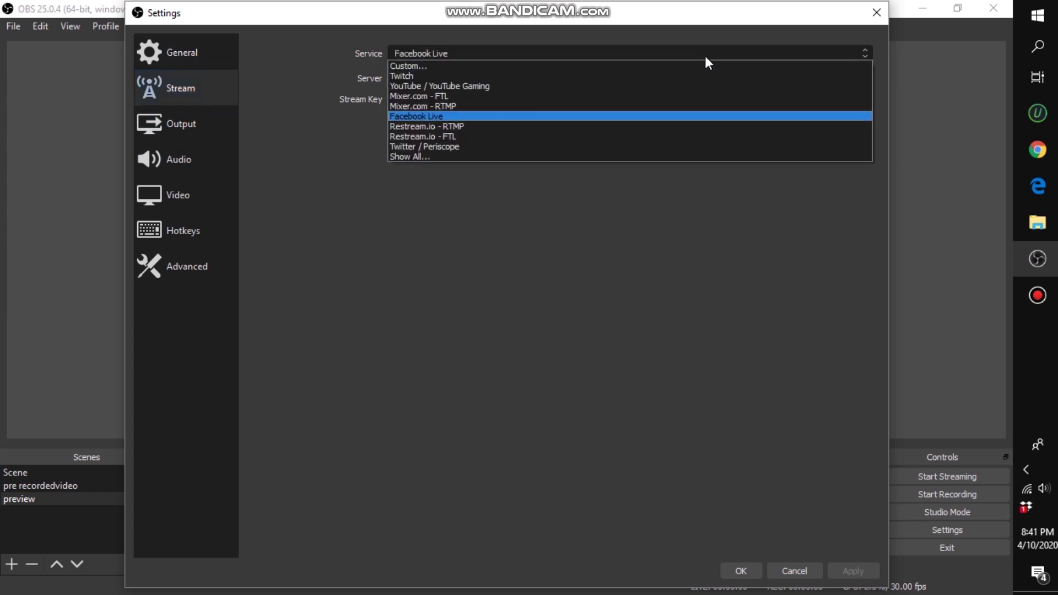
left_click(649, 67)
left_click(651, 59)
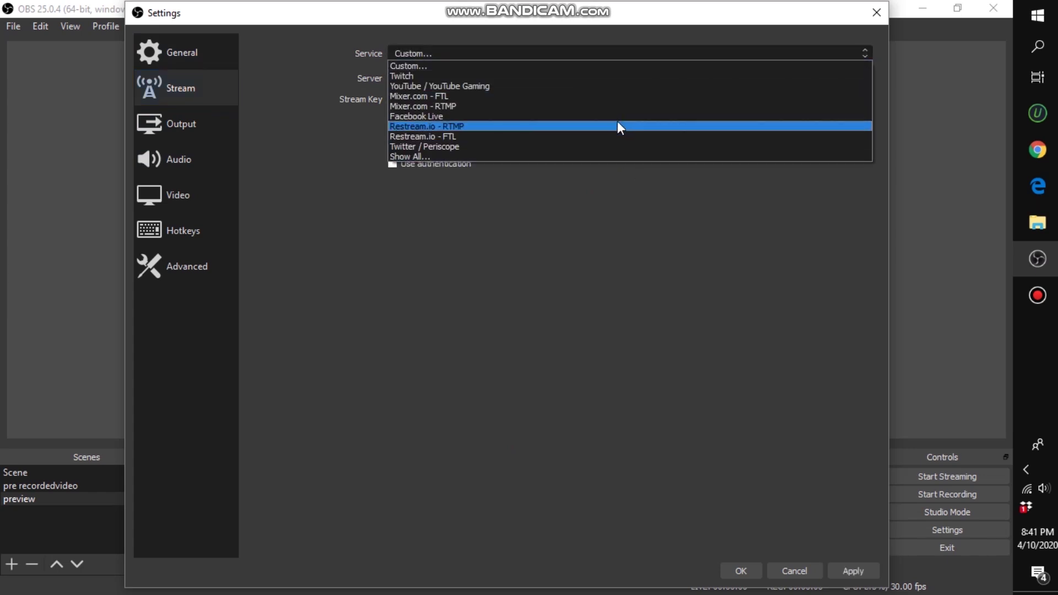
left_click(603, 113)
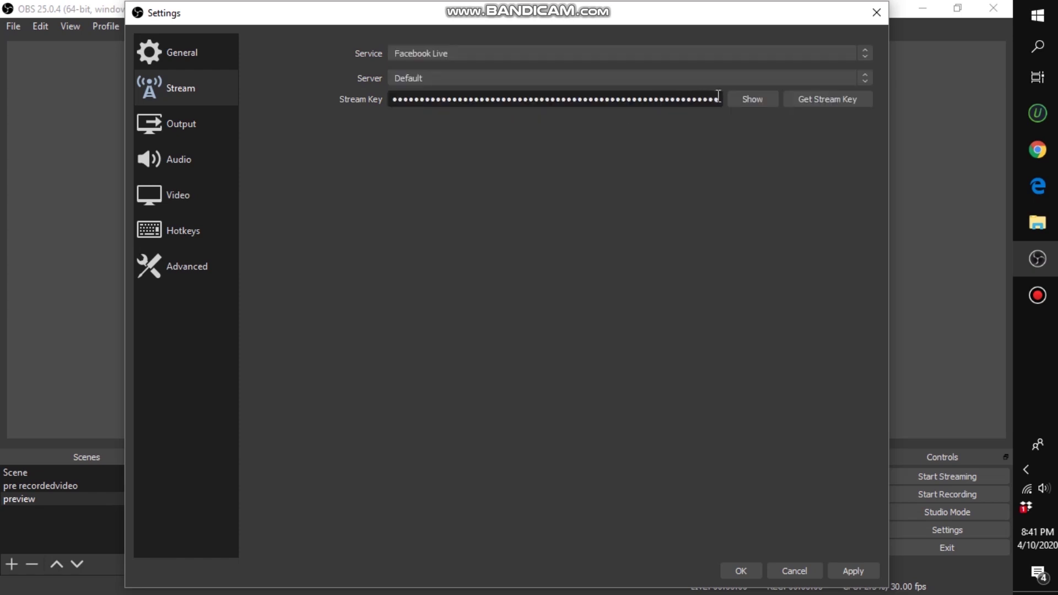
Replace the existing stream key with the key copied from Facebook and save the settings.
left_click_drag(719, 99, 294, 84)
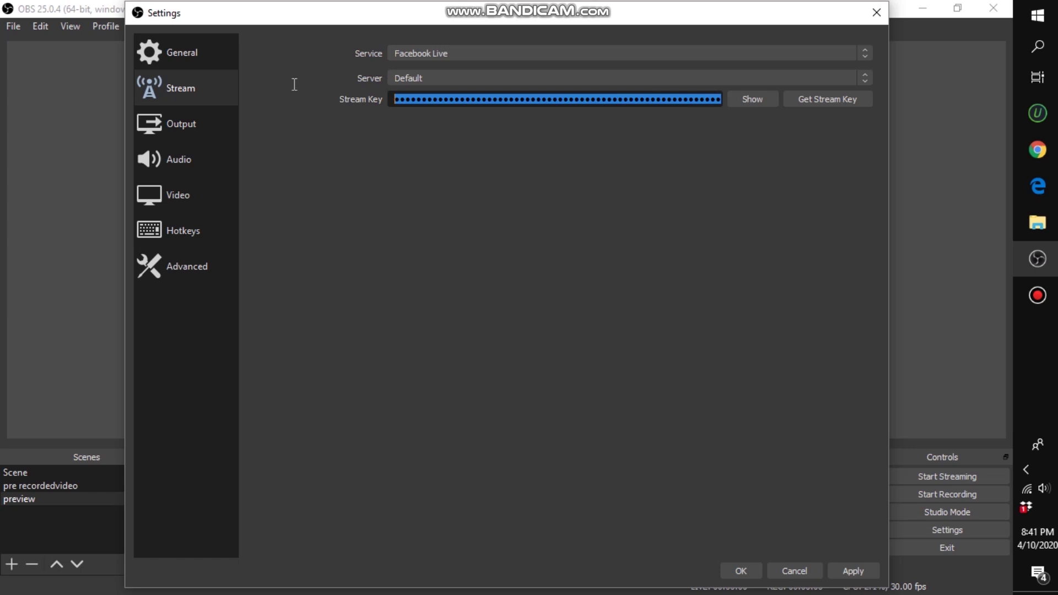
key("BackSpace")
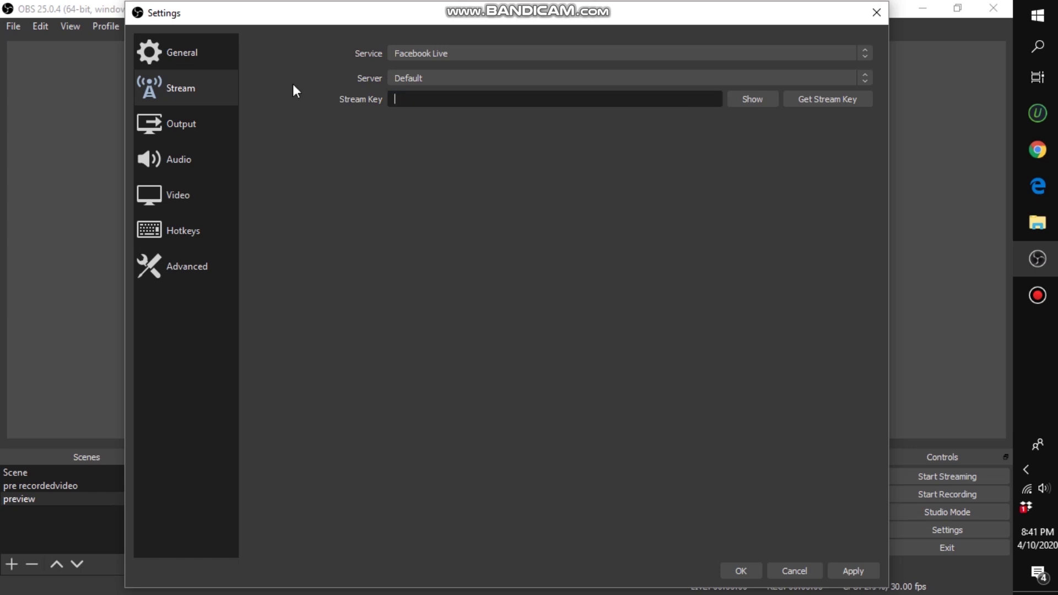
key("ctrl+v")
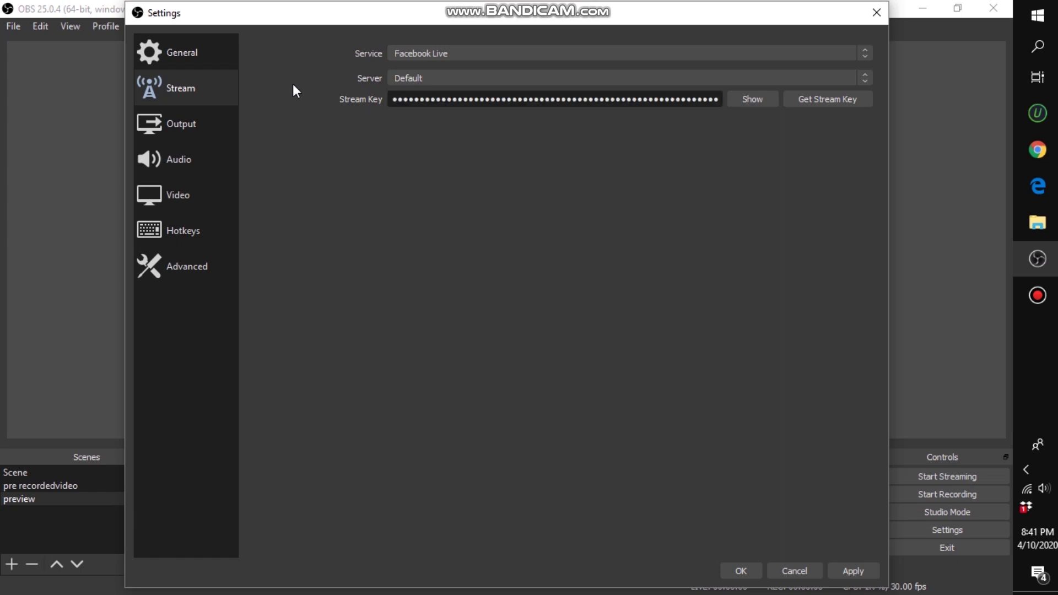
left_click(858, 569)
left_click(741, 571)
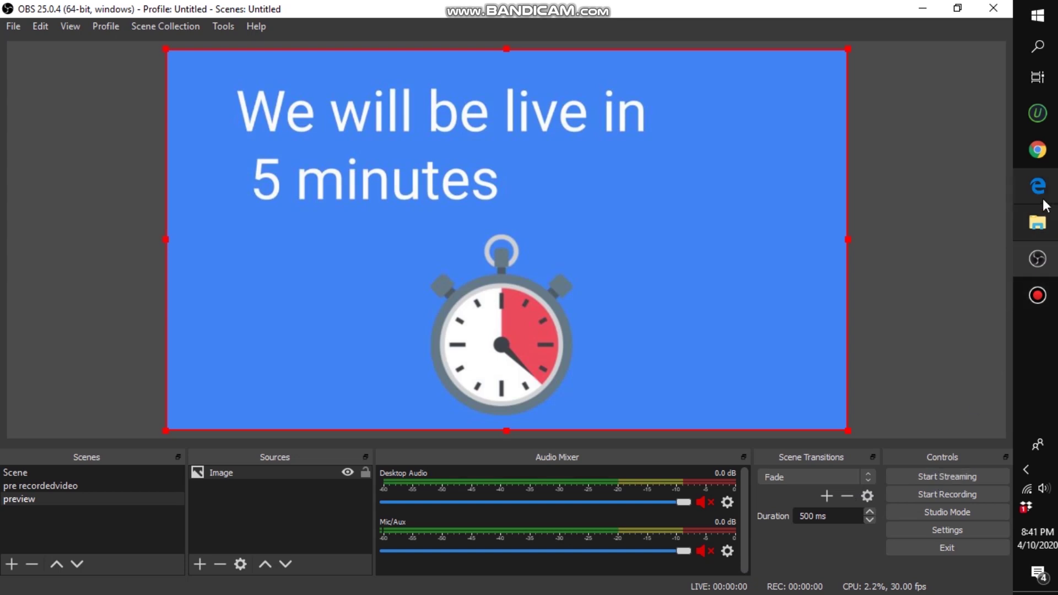
Switch to Chrome and examine the live video's publication options, including the title, comment and Video game section.
mouse_move(1033, 161)
left_click(963, 158)
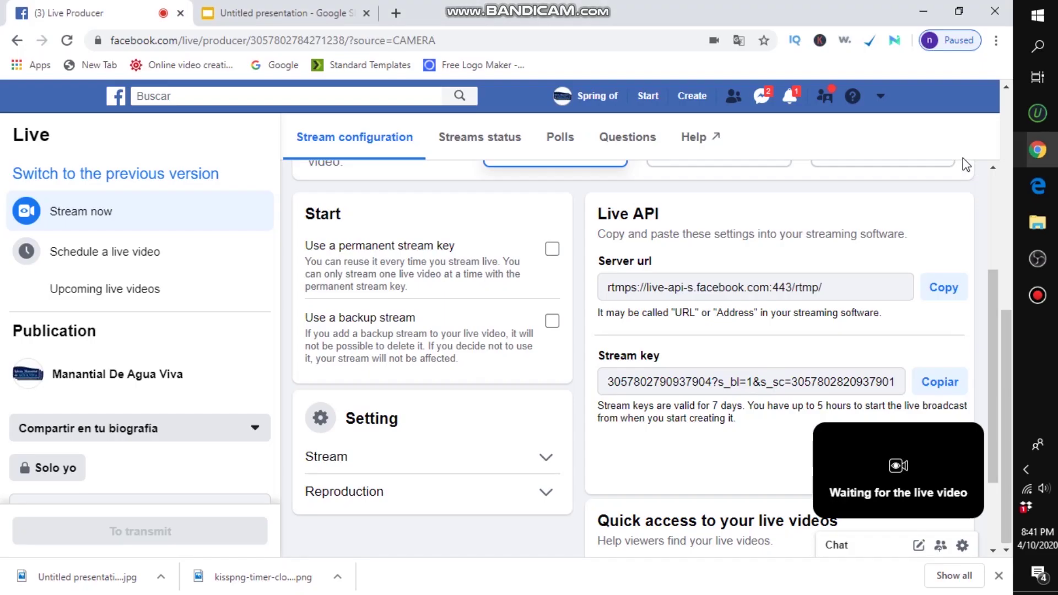
mouse_move(1003, 306)
left_mouse_down()
mouse_move(985, 208)
mouse_move(992, 311)
left_mouse_up()
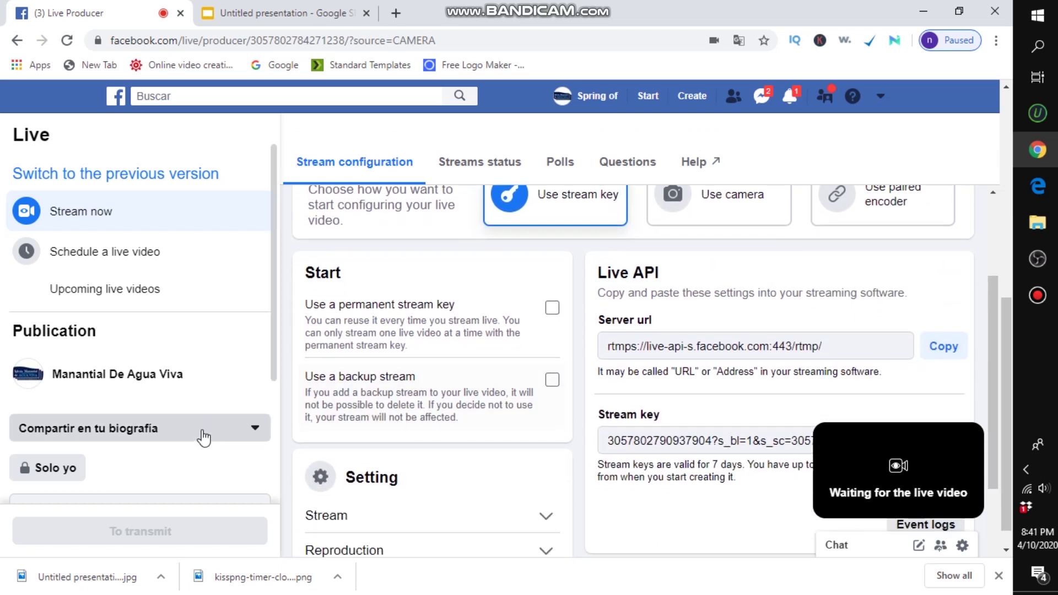
left_click_drag(273, 283, 275, 410)
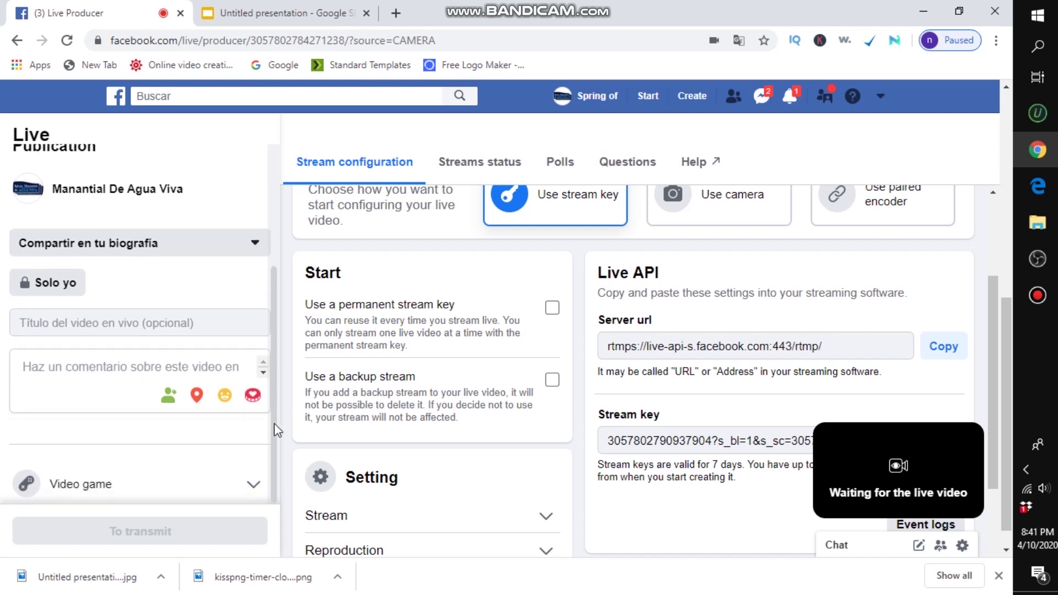
left_click(84, 488)
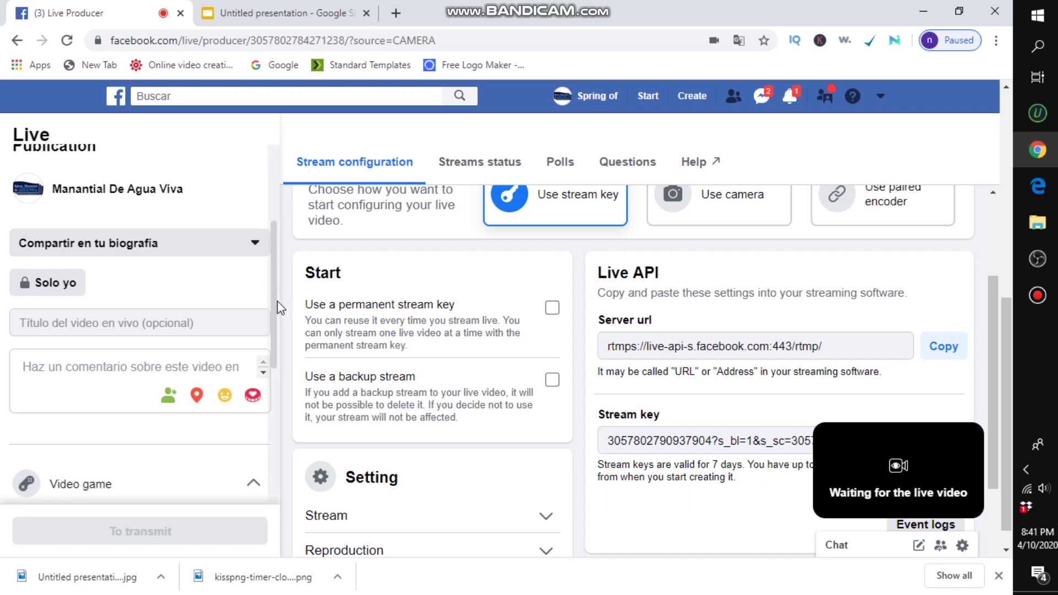
scroll(279, 325, "down", 1)
scroll(282, 347, "down", 4)
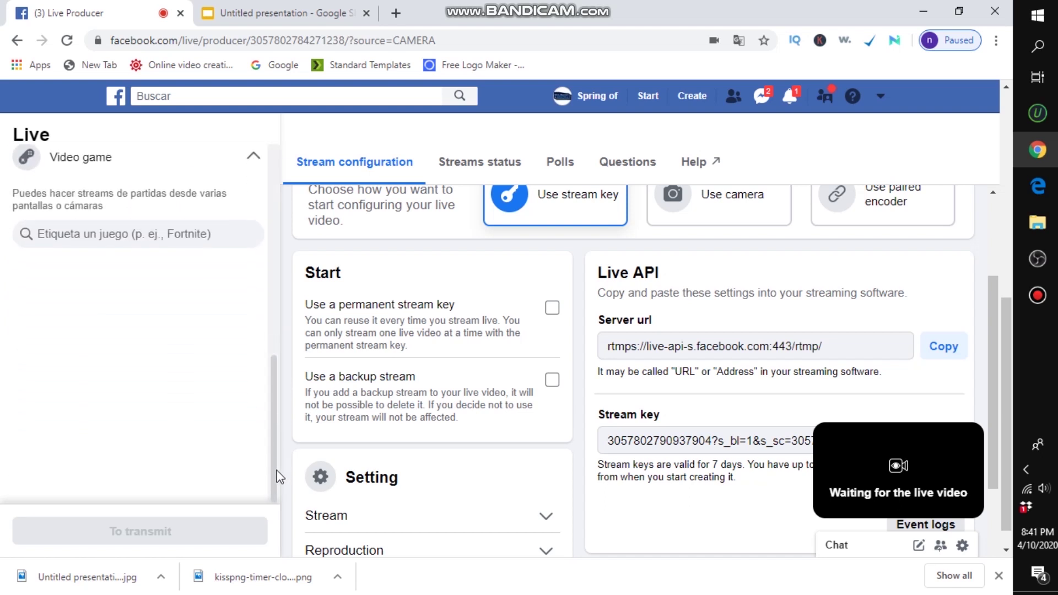
scroll(274, 229, "up", 5)
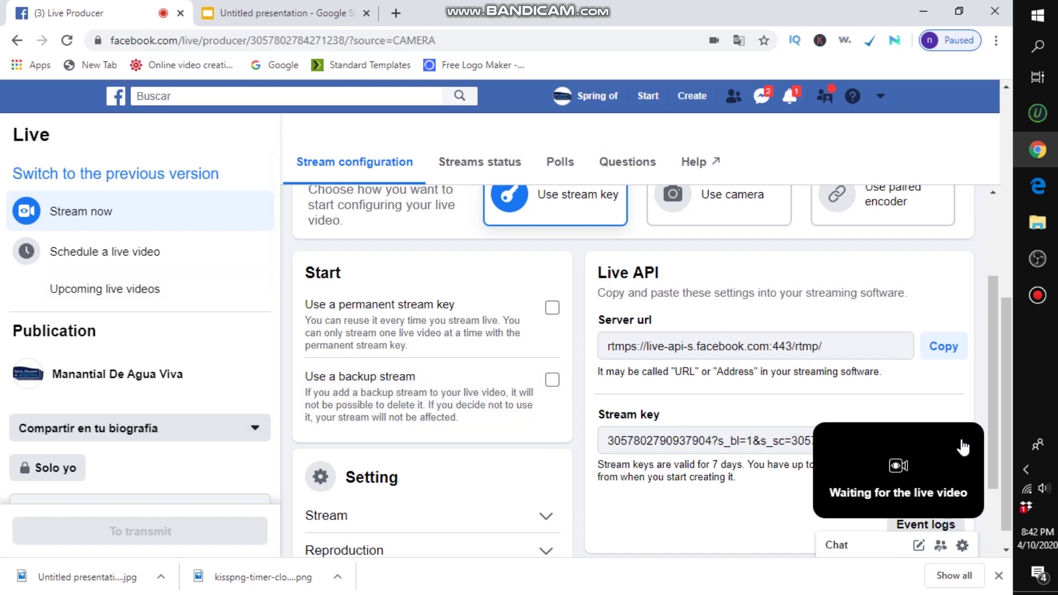
Switch to OBS and start streaming with the "preview" scene.
mouse_move(1037, 259)
left_click(983, 262)
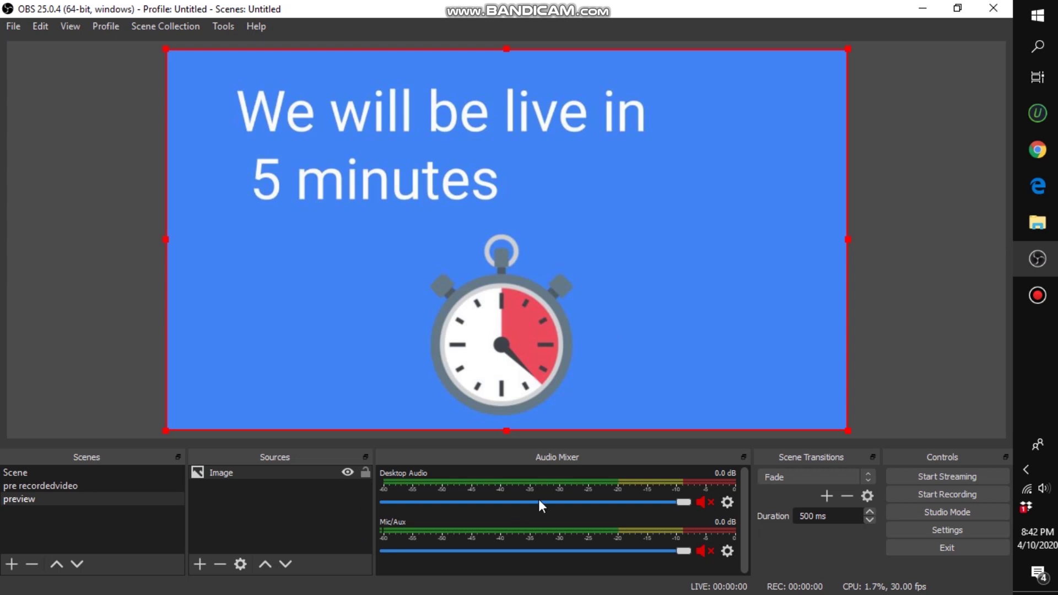
left_click(924, 475)
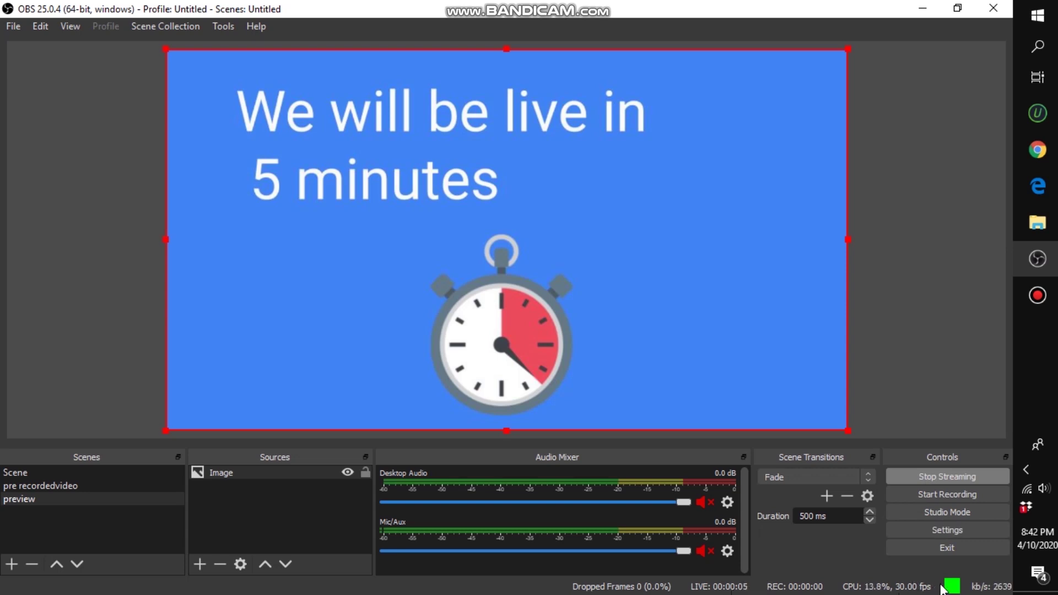
Switch to Chrome and start the live broadcast on Facebook.
mouse_move(1038, 150)
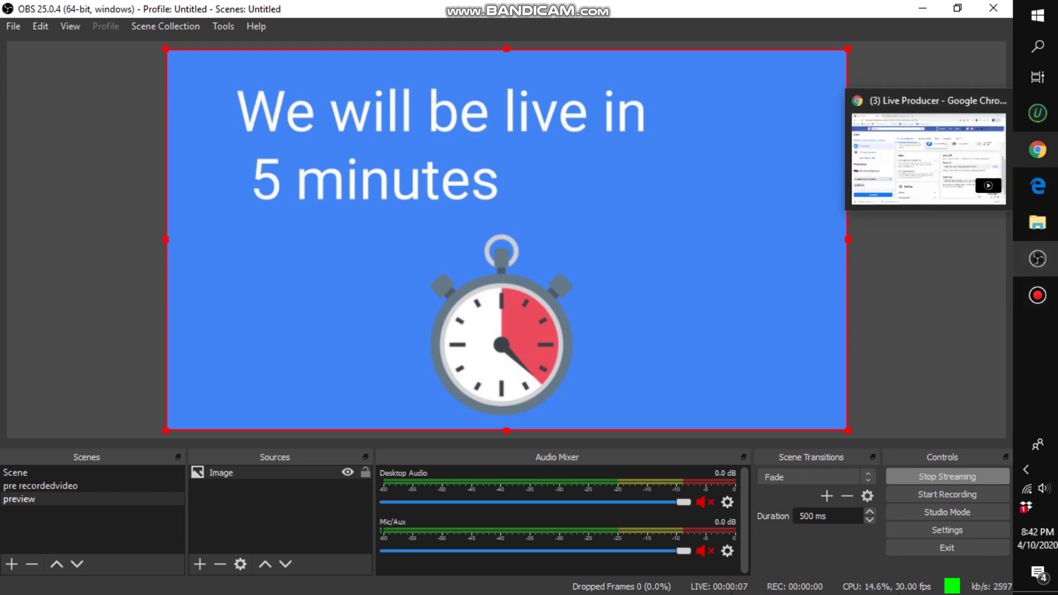
left_click(1000, 148)
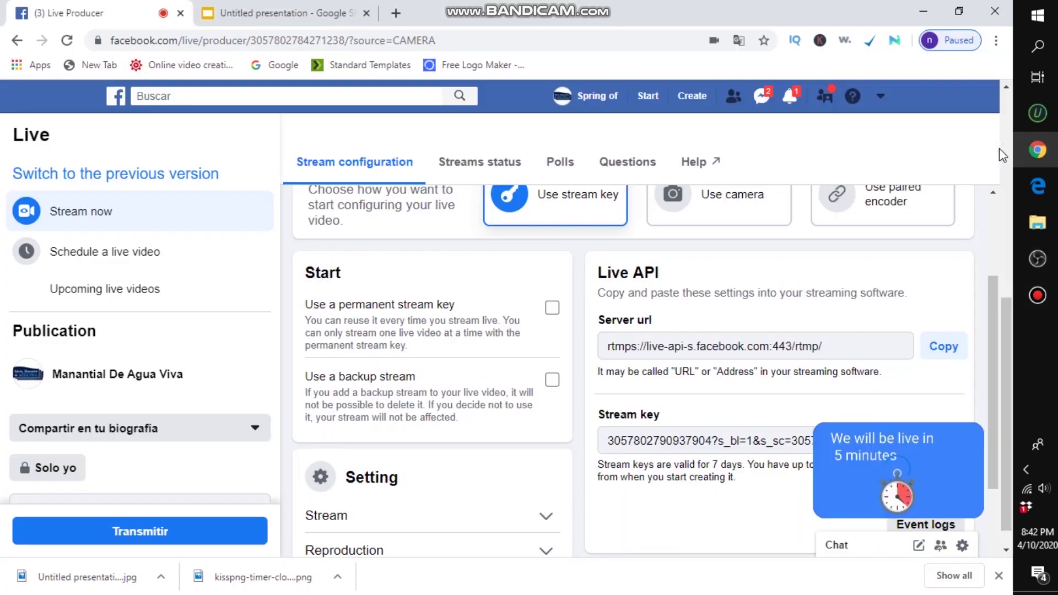
mouse_move(961, 463)
left_click(145, 535)
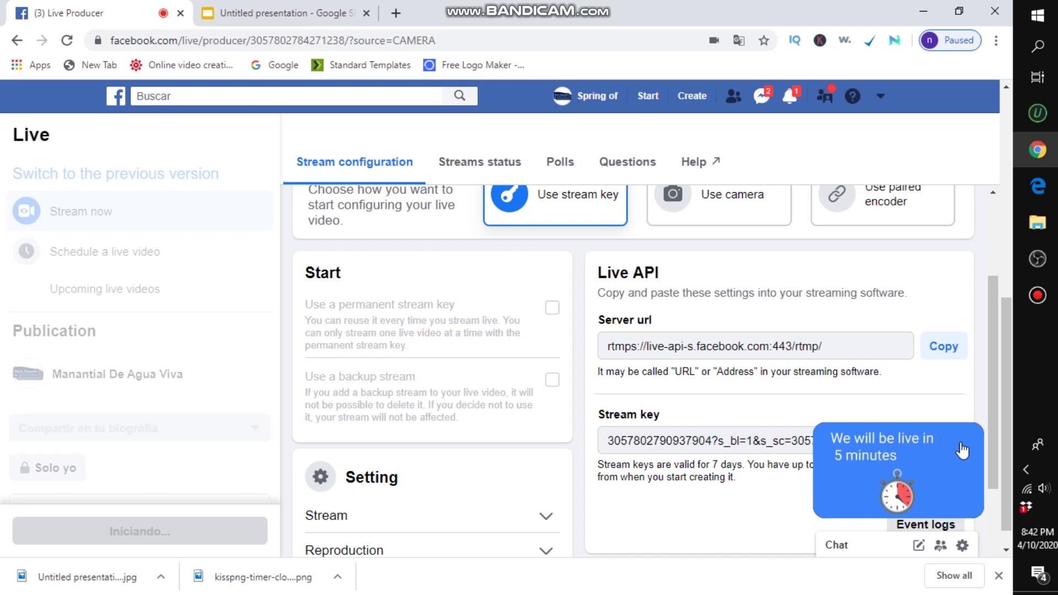
Review the stream configuration page and enlarge the floating preview of the live video.
left_click_drag(993, 342, 987, 211)
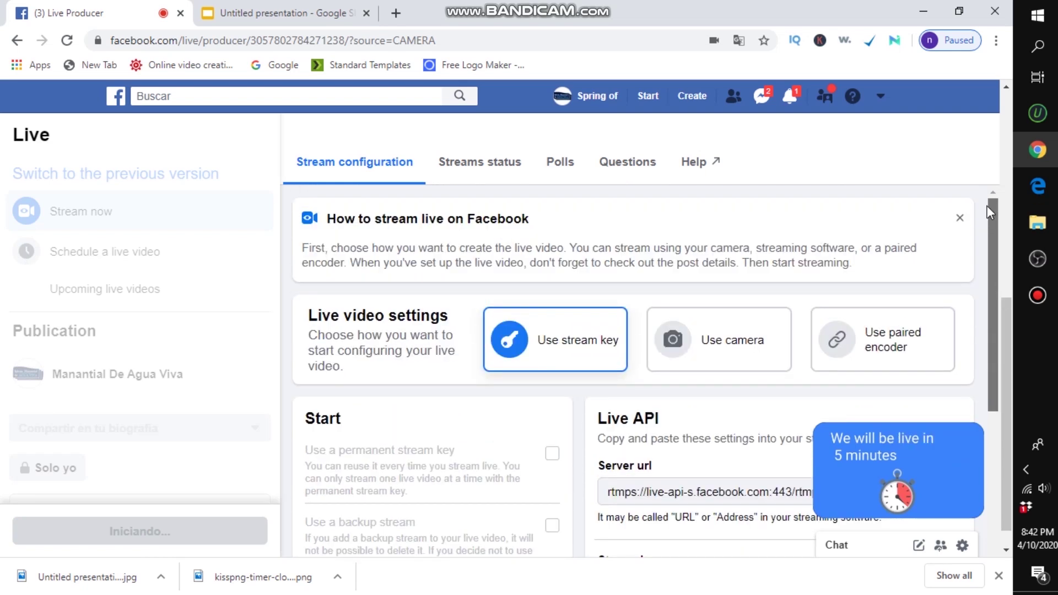
left_click_drag(987, 259, 997, 356)
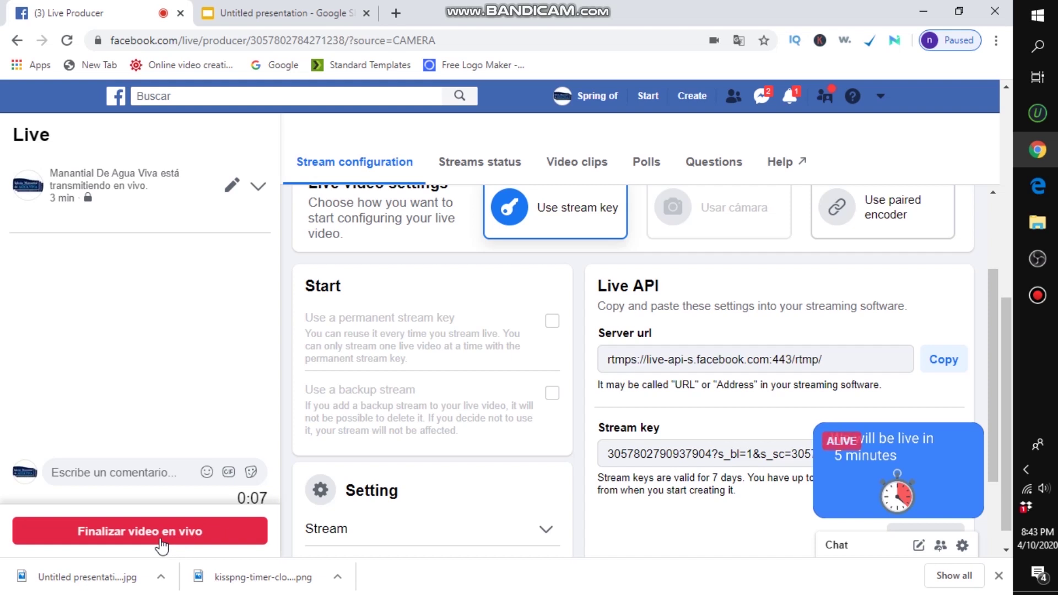
left_click(742, 41)
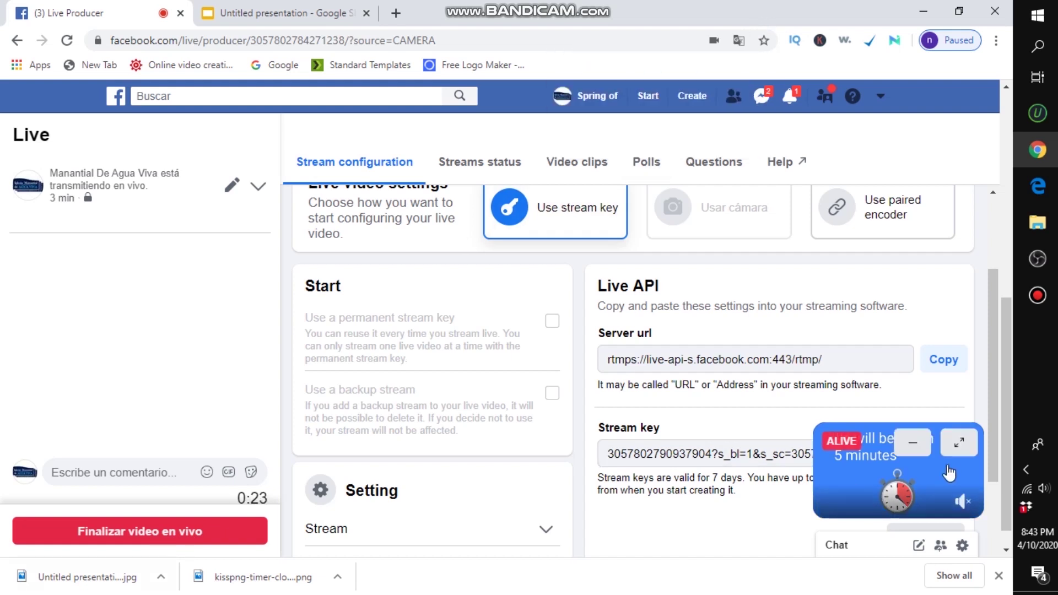
left_click(959, 443)
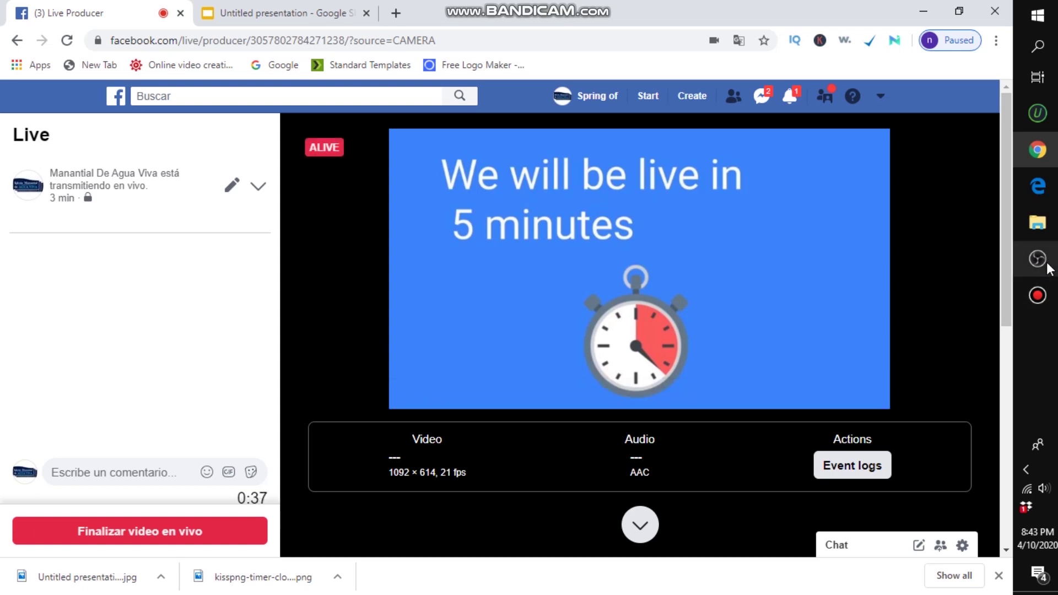
Switch to OBS and change the broadcast to the "pre recordedvideo" scene, checking its sources in the audio mixer.
mouse_move(1043, 264)
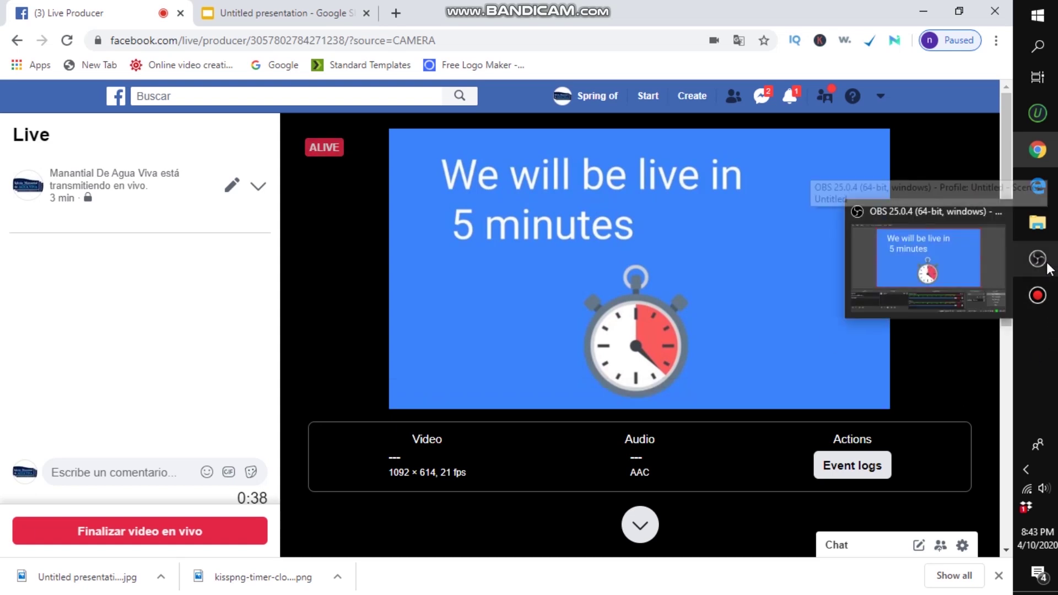
left_click(987, 251)
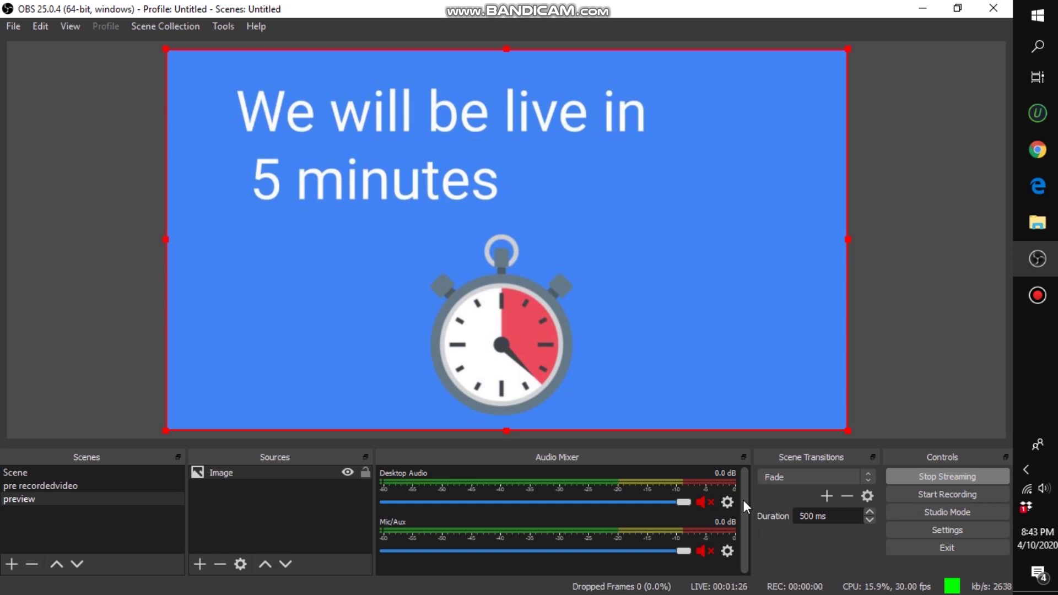
left_click(51, 486)
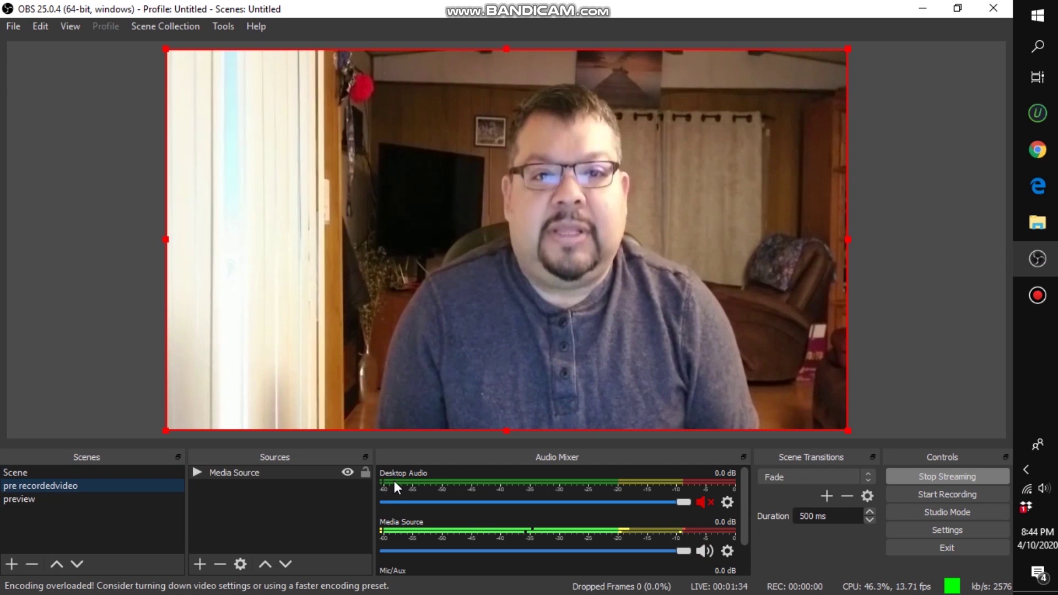
scroll(397, 477, "down", 2)
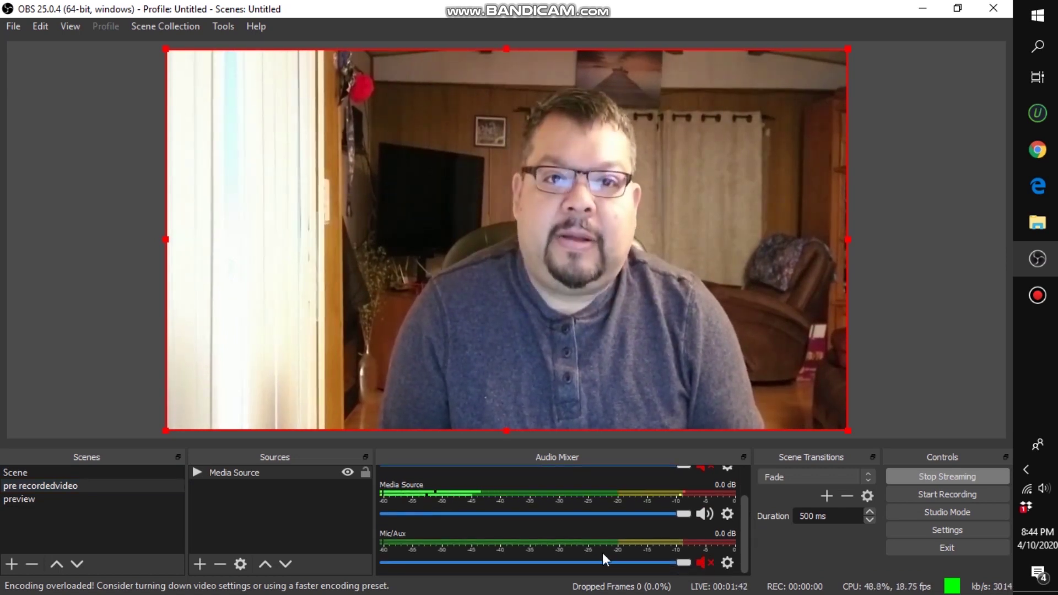
Unmute the Mic/Aux channel in the audio mixer and mute it again.
left_click(701, 562)
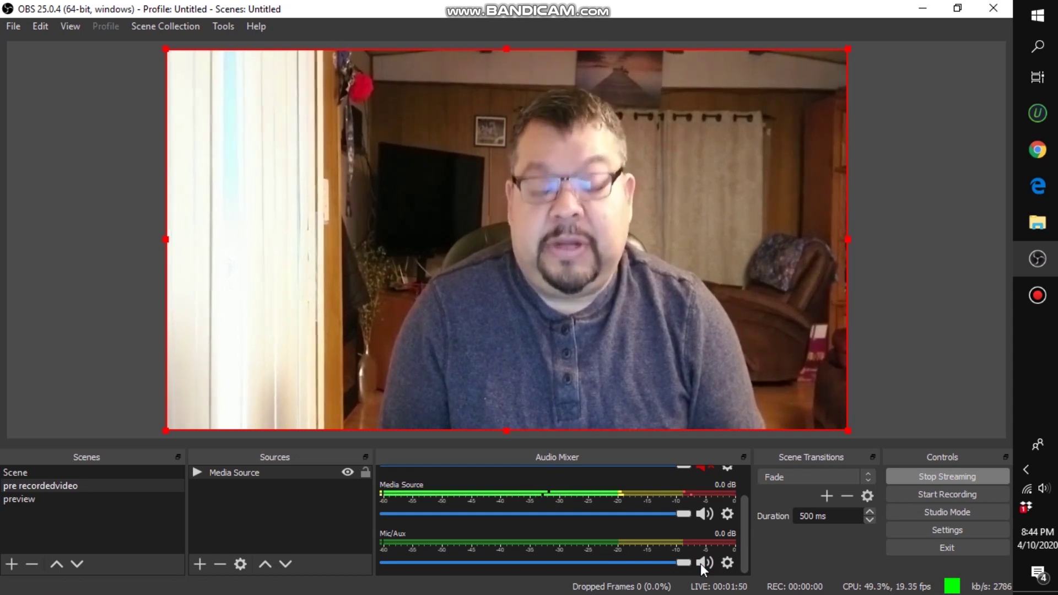
left_click(701, 563)
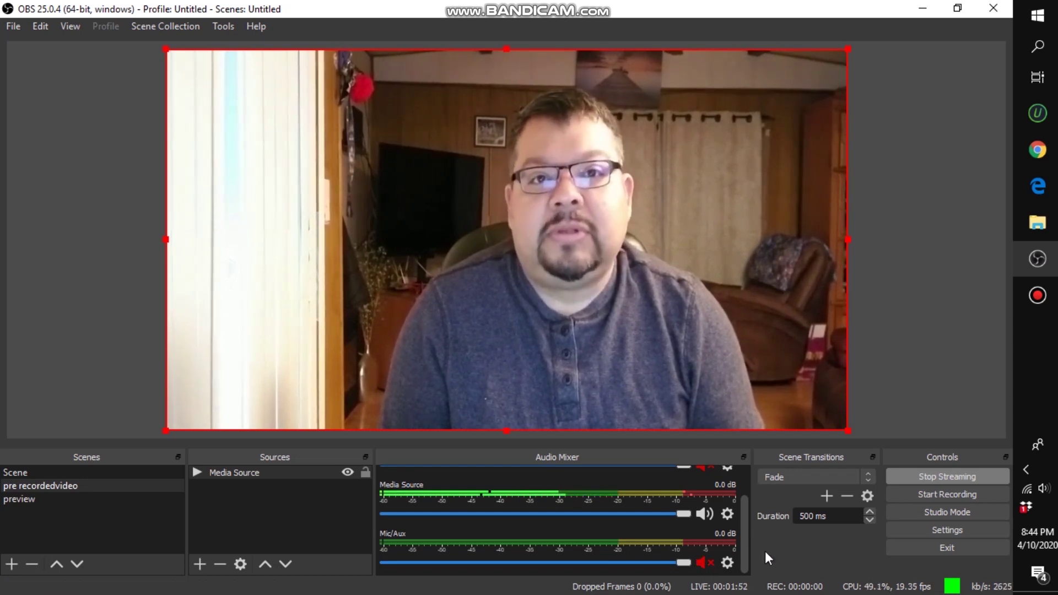
scroll(742, 515, "up", 2)
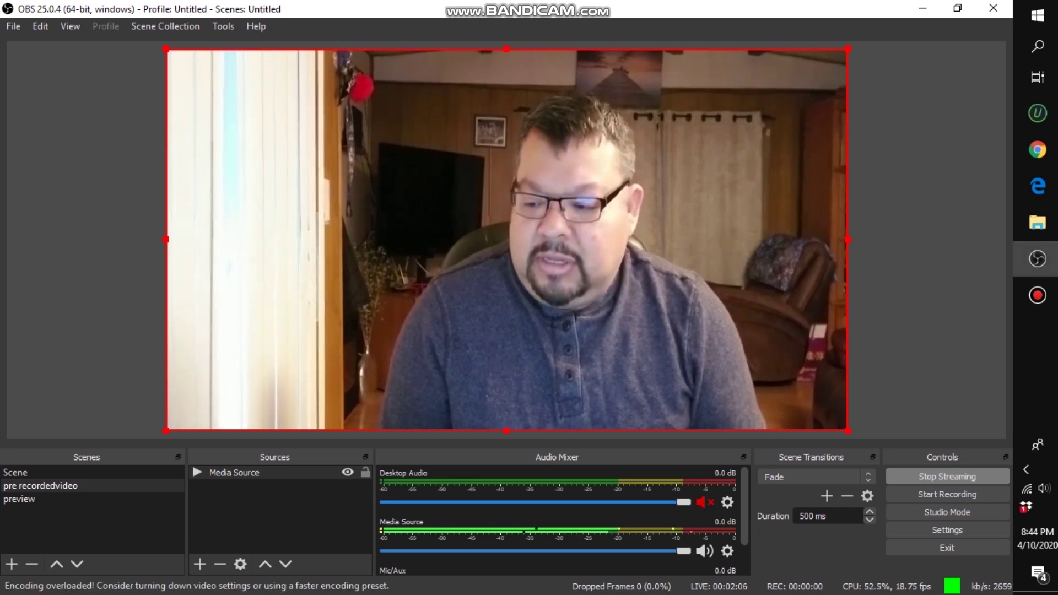
Check the live video in Chrome, and return to OBS to change the broadcast to the empty "Scene" scene.
left_click(1038, 150)
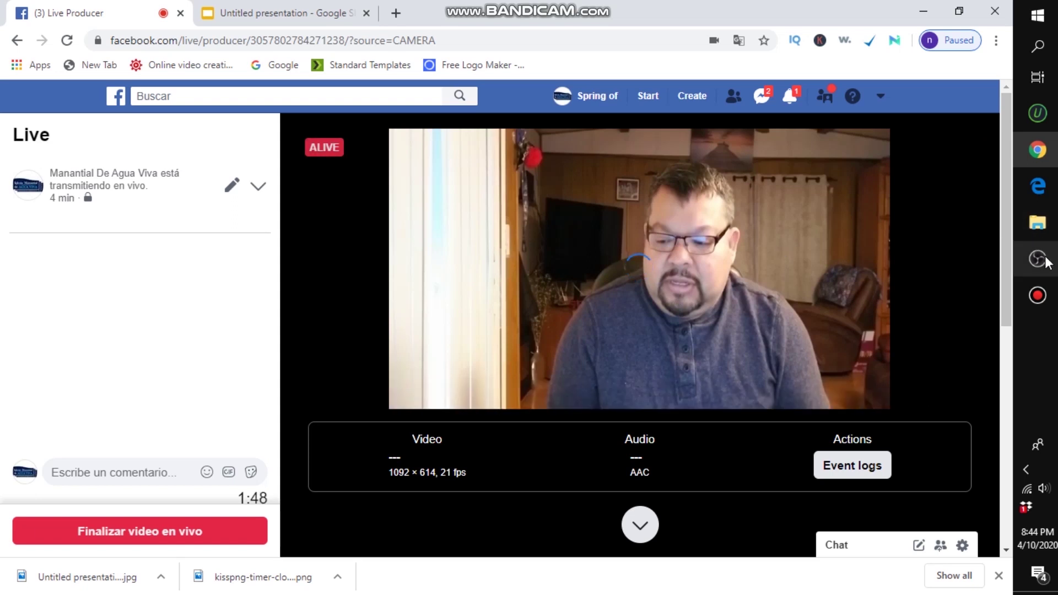
mouse_move(1041, 273)
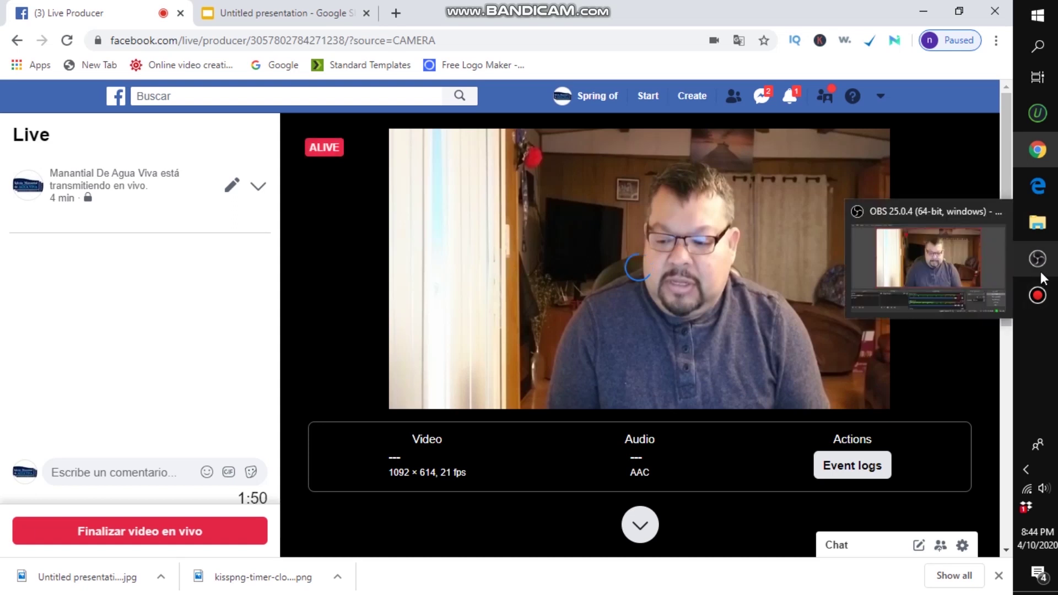
left_click(984, 258)
left_click(62, 504)
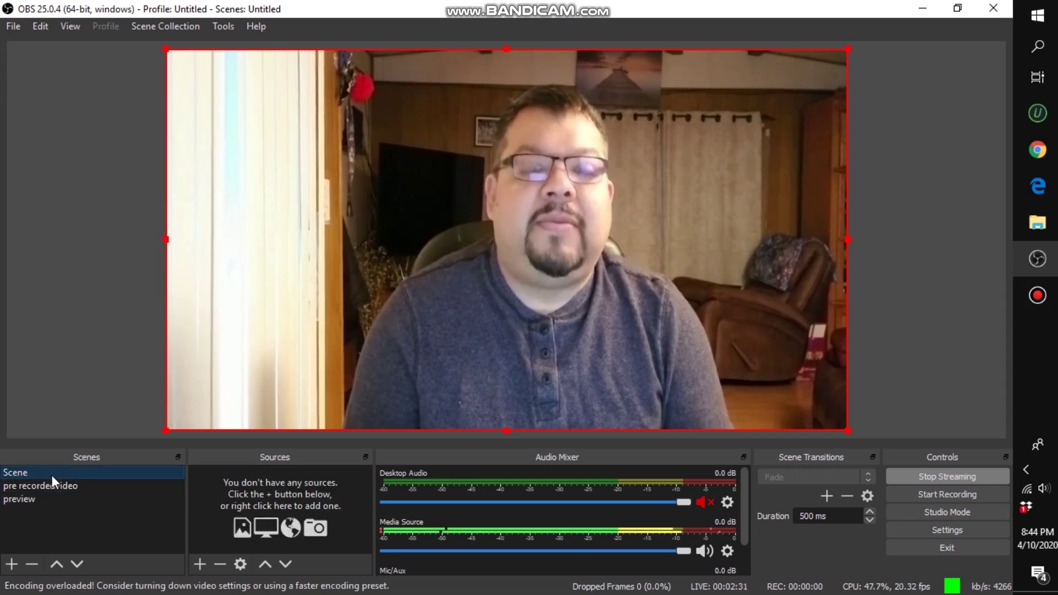
left_click(51, 475)
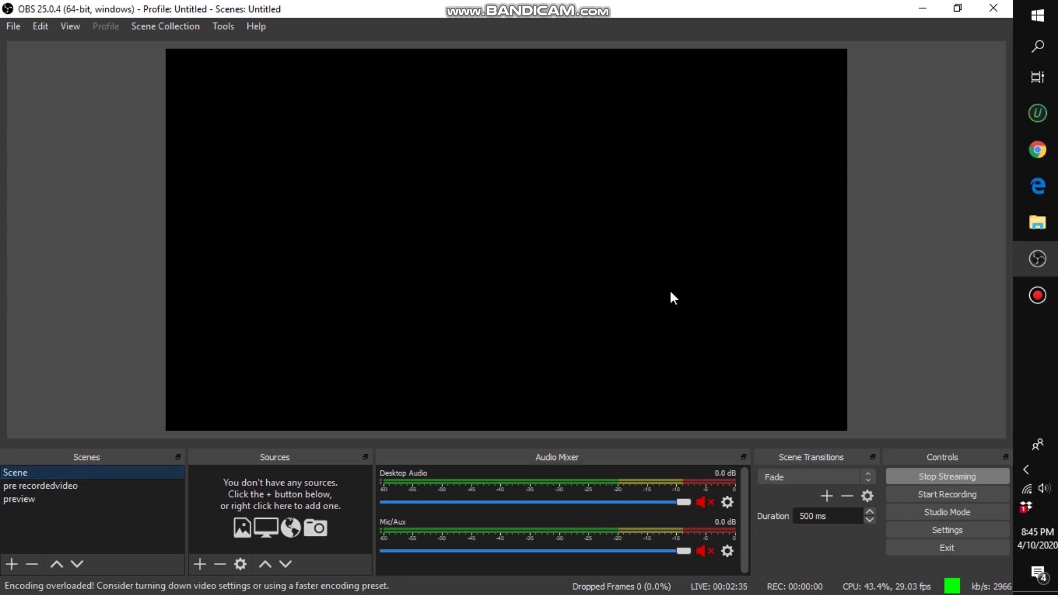
Check the Facebook broadcast in Chrome again, and return to OBS to put the "pre recordedvideo" scene back on air.
left_click(1038, 150)
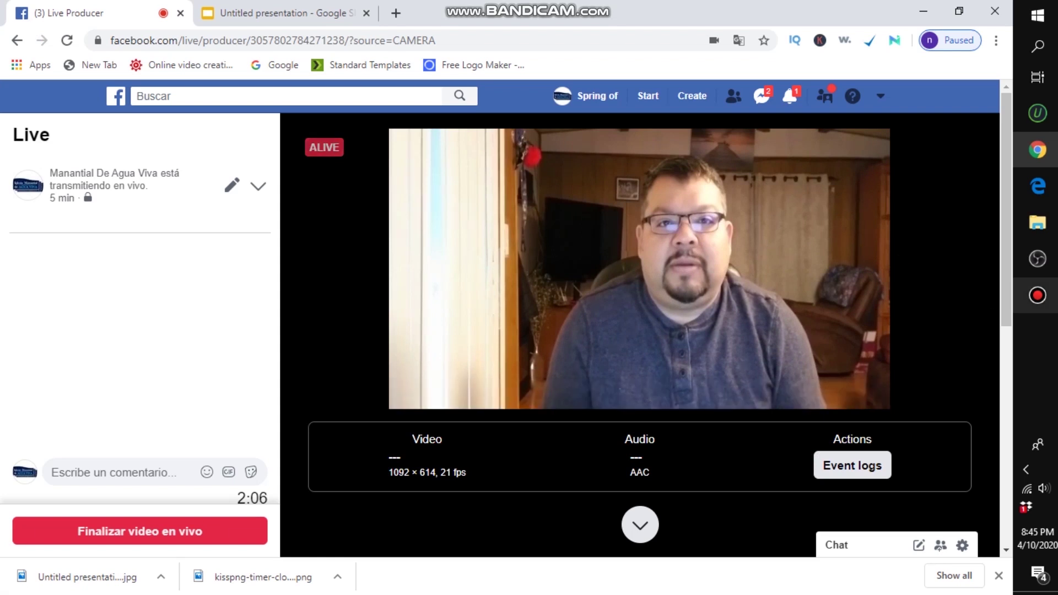
left_click(1051, 269)
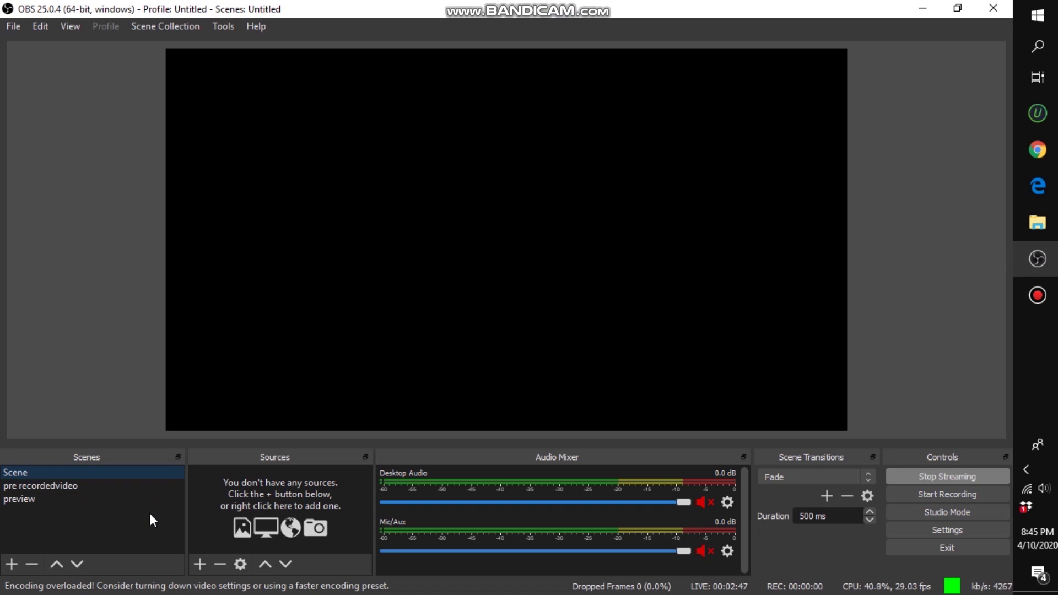
left_click(104, 488)
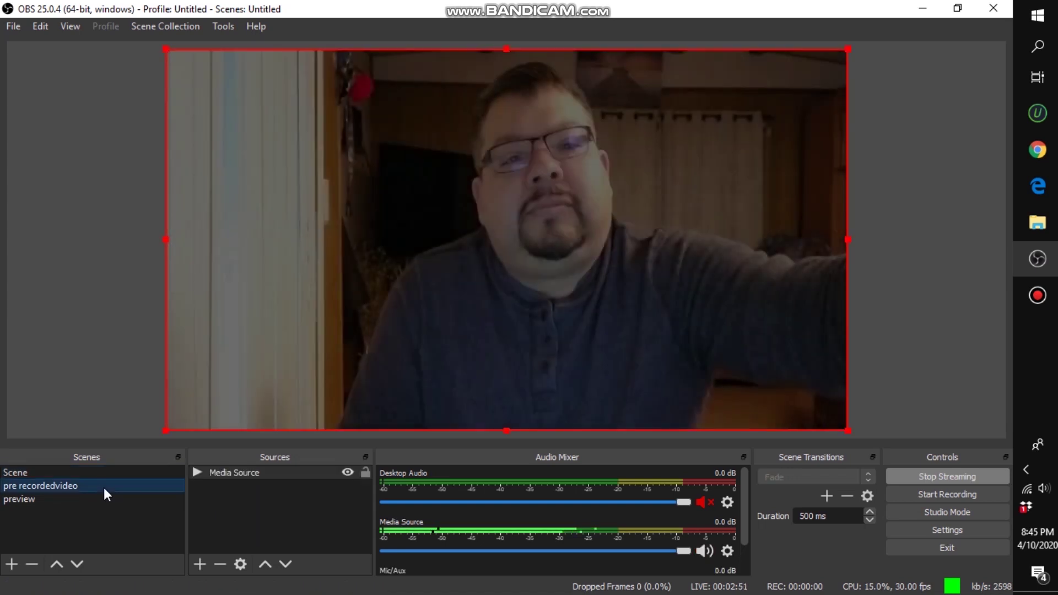
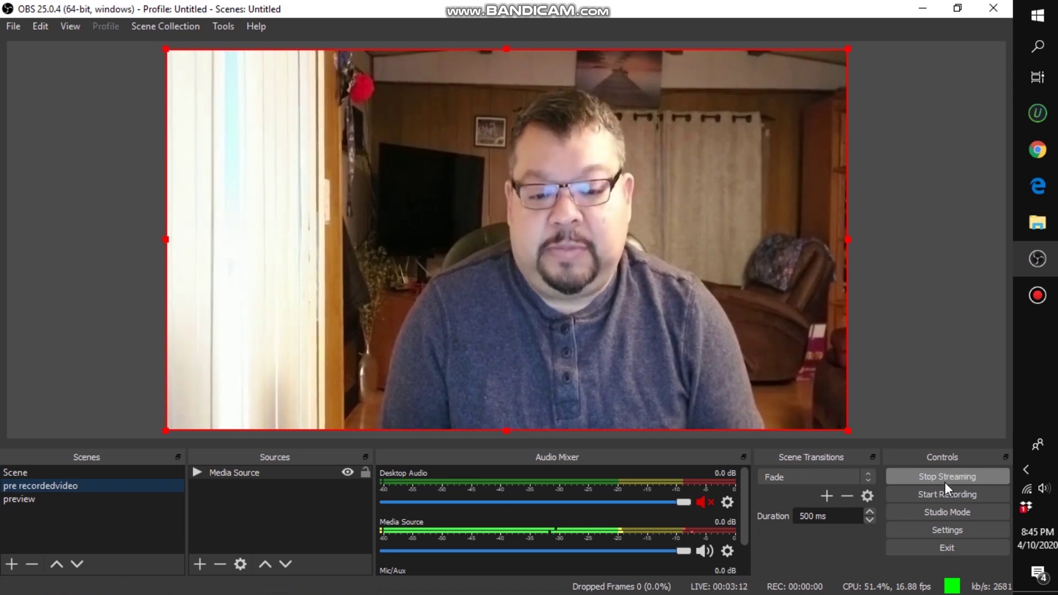
Stop streaming in OBS and switch to Chrome to check the end of the Facebook live video.
left_click(947, 481)
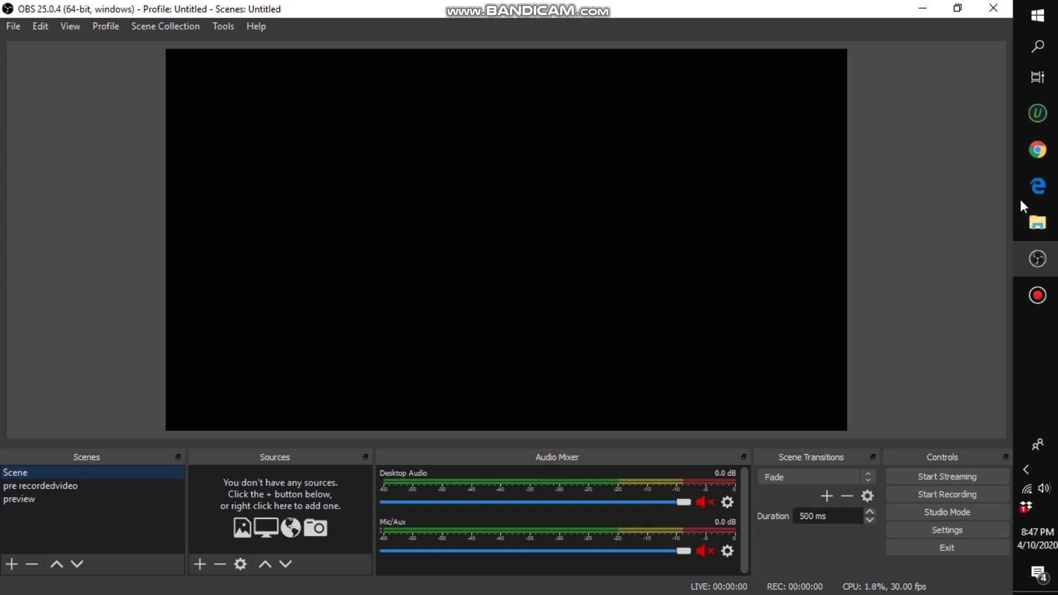
left_click(1042, 163)
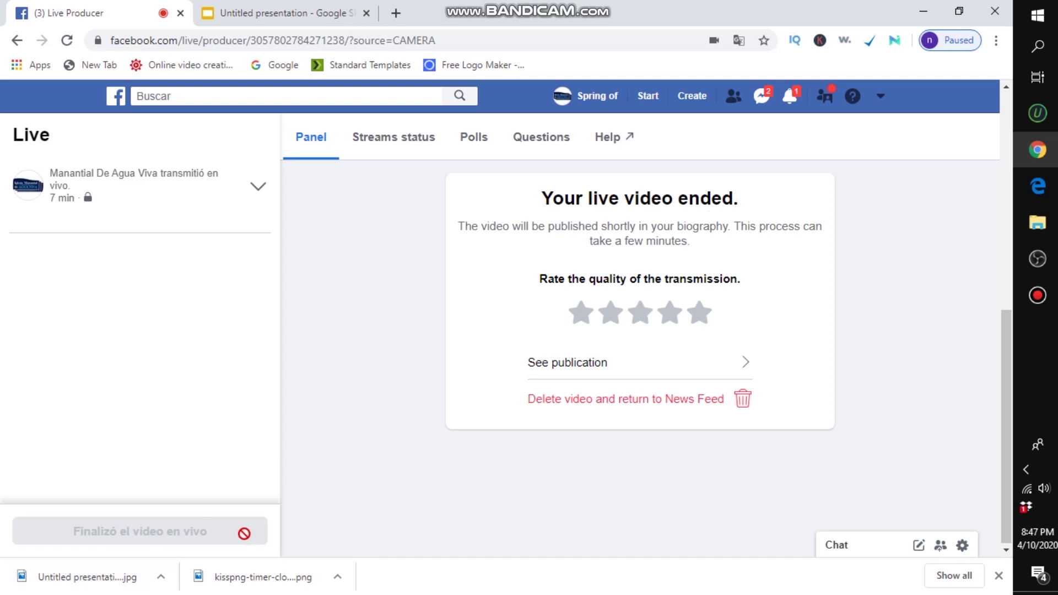
left_click(1037, 260)
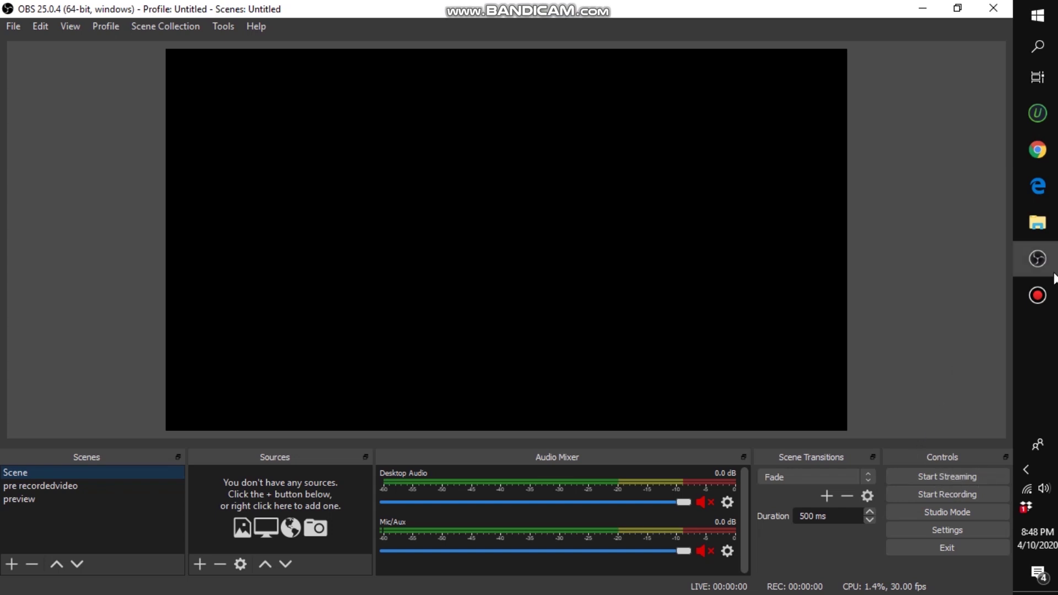
left_click(1051, 160)
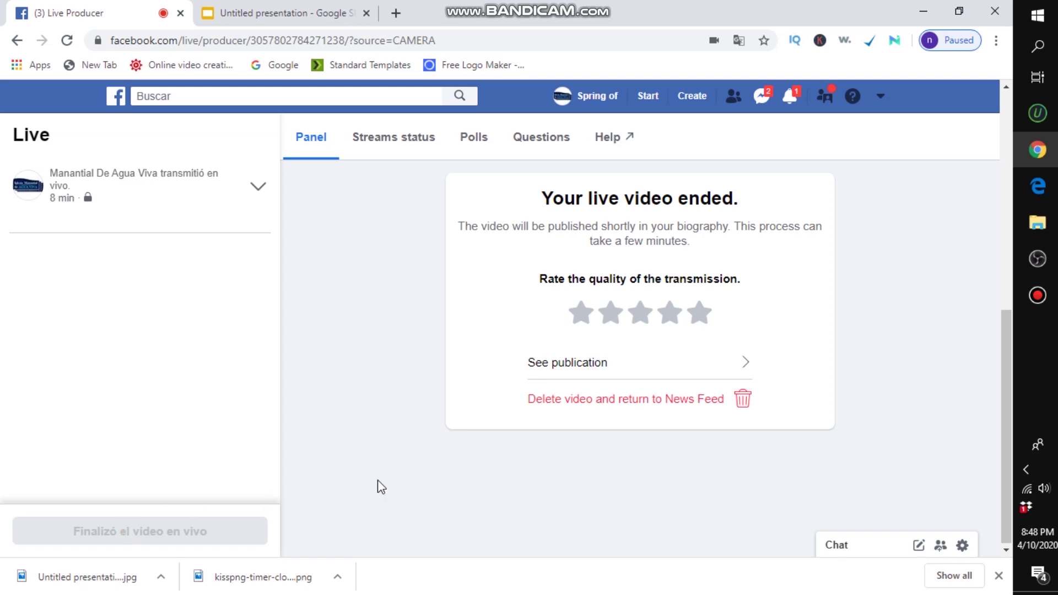
left_click(1044, 269)
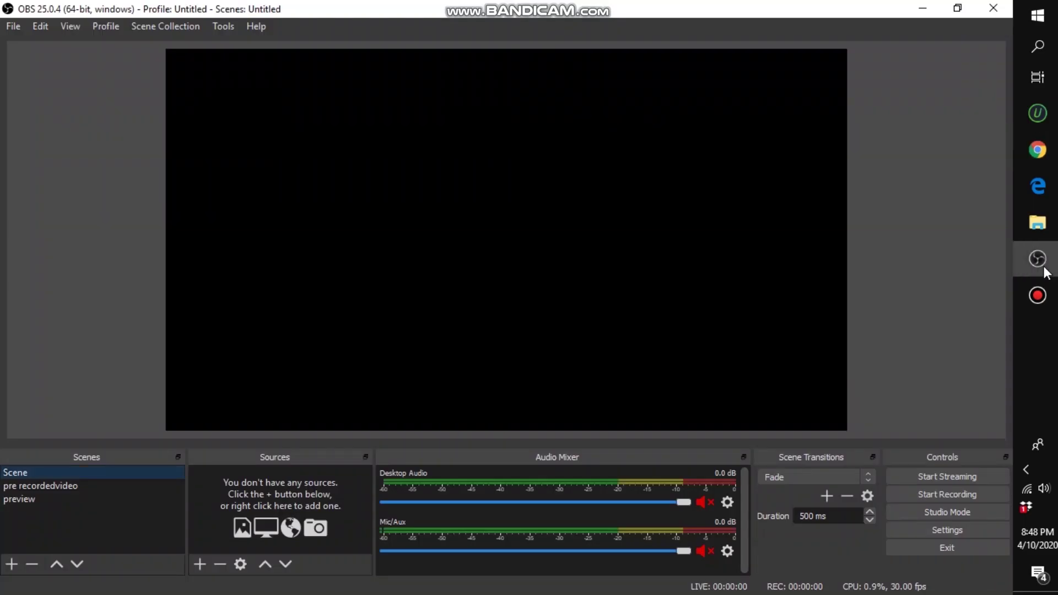